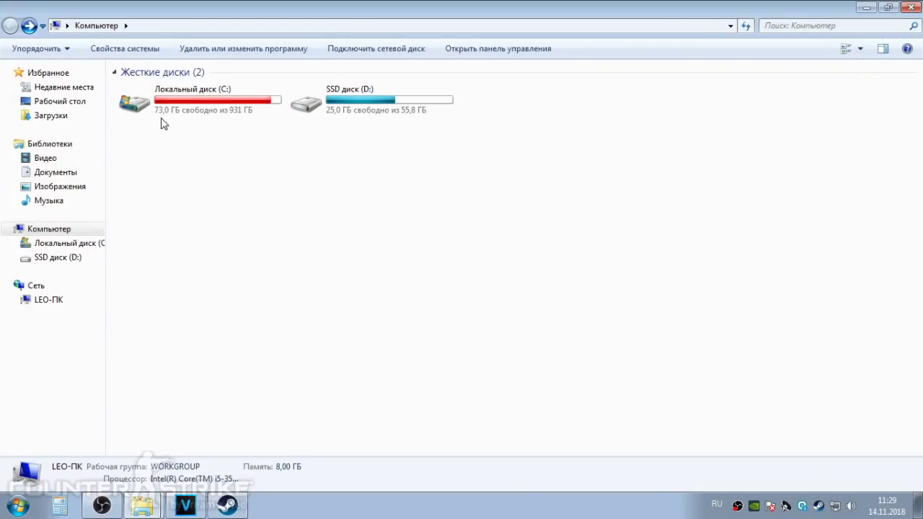
double_click(180, 108)
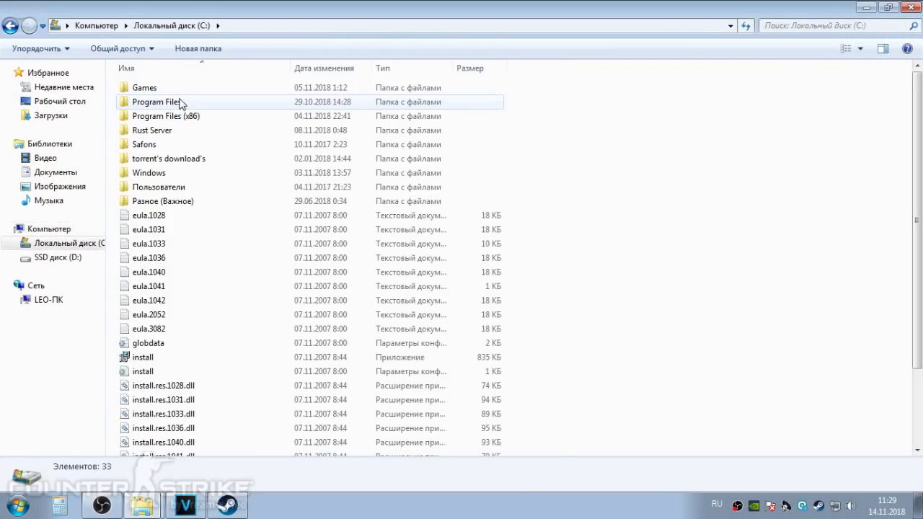
double_click(180, 118)
left_click(200, 173)
key("alt+shift")
key("s")
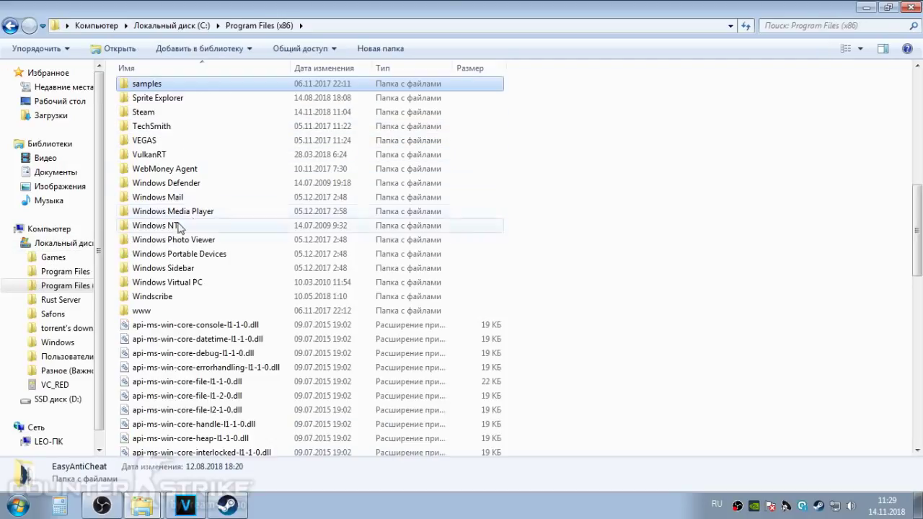
key("BackSpace")
key("BackSpace")
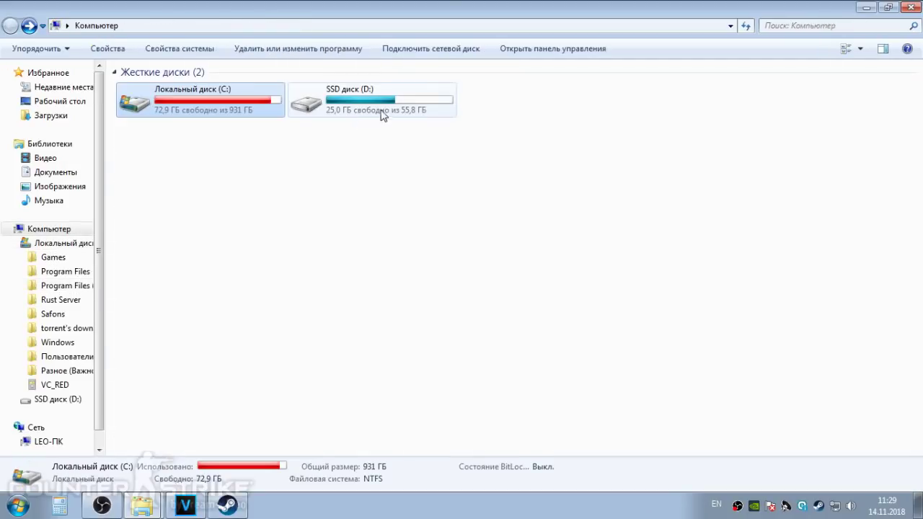
Step: Open the folder Steam SSD\steamapps\common on the SSD drive (D:)
double_click(303, 101)
double_click(226, 101)
double_click(199, 89)
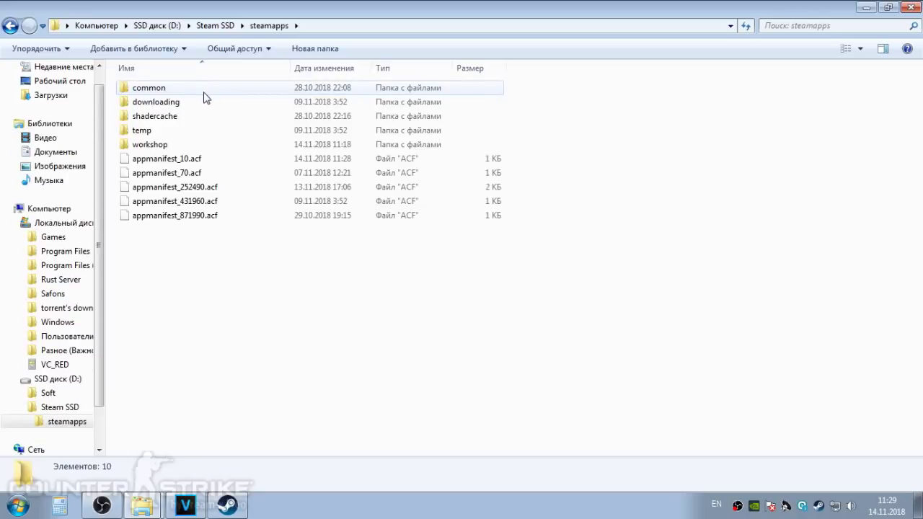
double_click(204, 93)
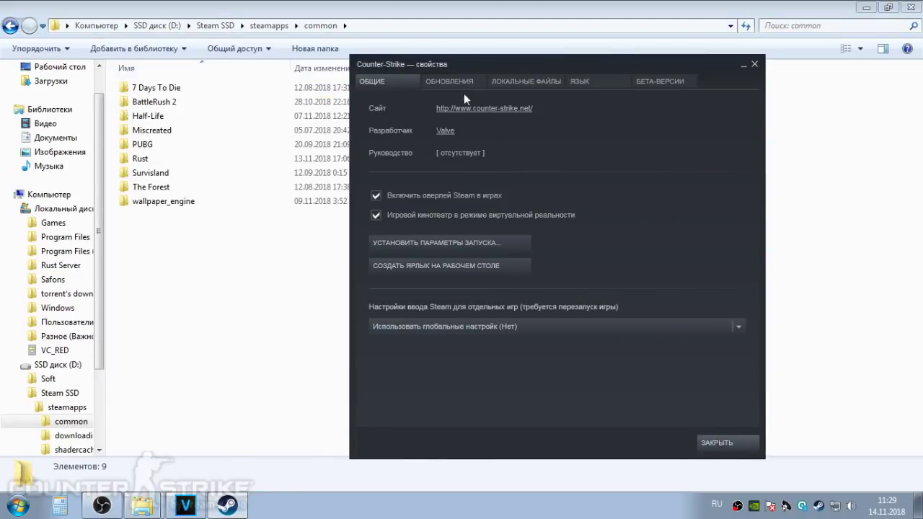
Step: View Counter-Strike's local files folder from the game's Steam properties, and close the extra windows
left_click_drag(506, 67, 489, 78)
left_click(509, 91)
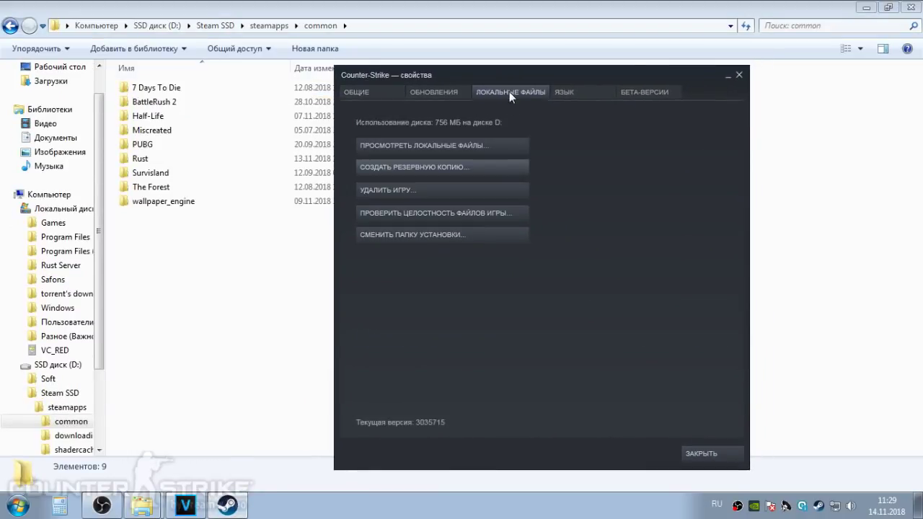
left_click(441, 145)
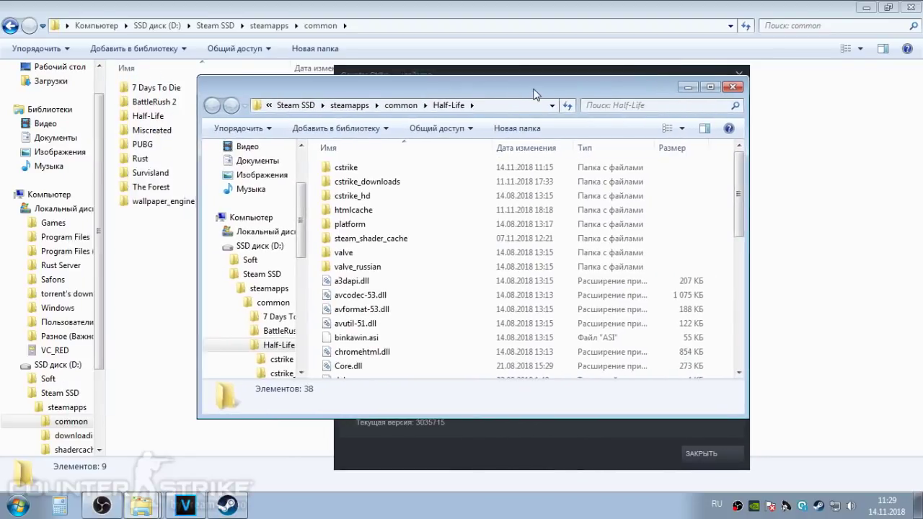
left_click(375, 166)
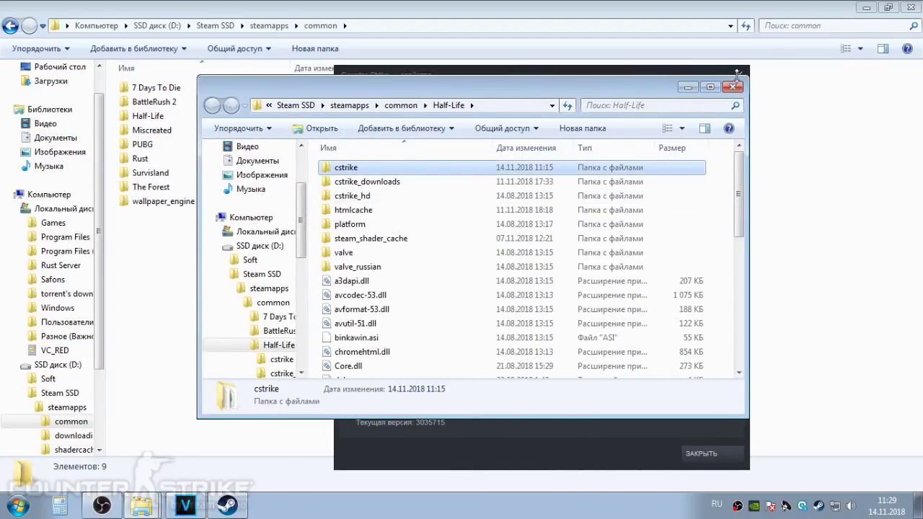
left_click(737, 73)
left_click(161, 285)
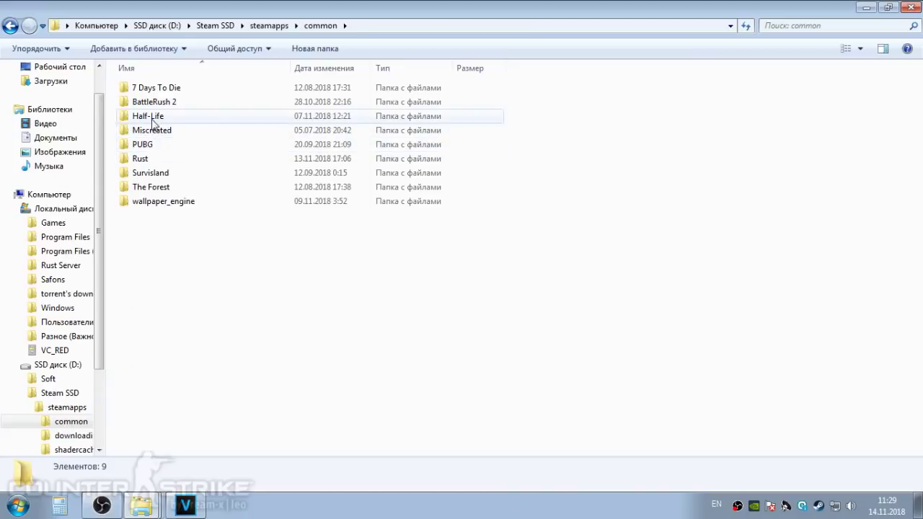
Step: Open the Half-Life folder, look inside cstrike_downloads and return to Half-Life
double_click(156, 116)
double_click(180, 101)
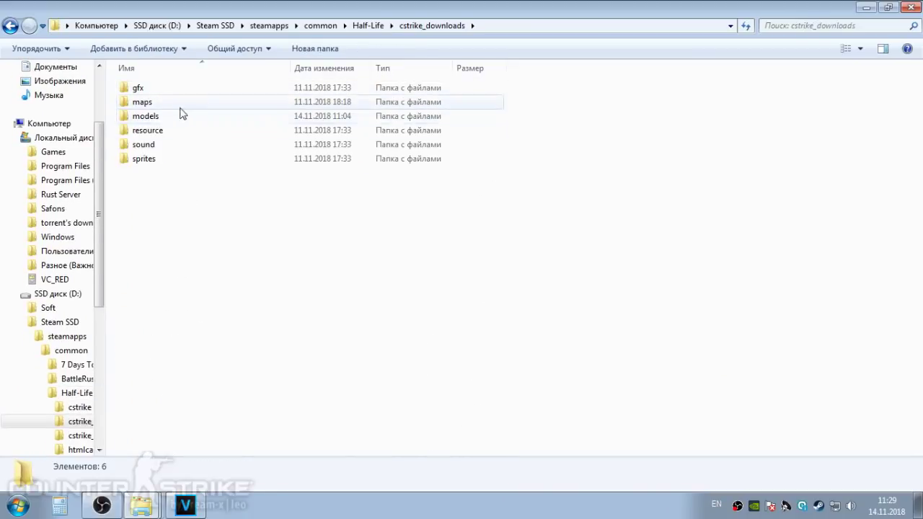
left_click(4, 27)
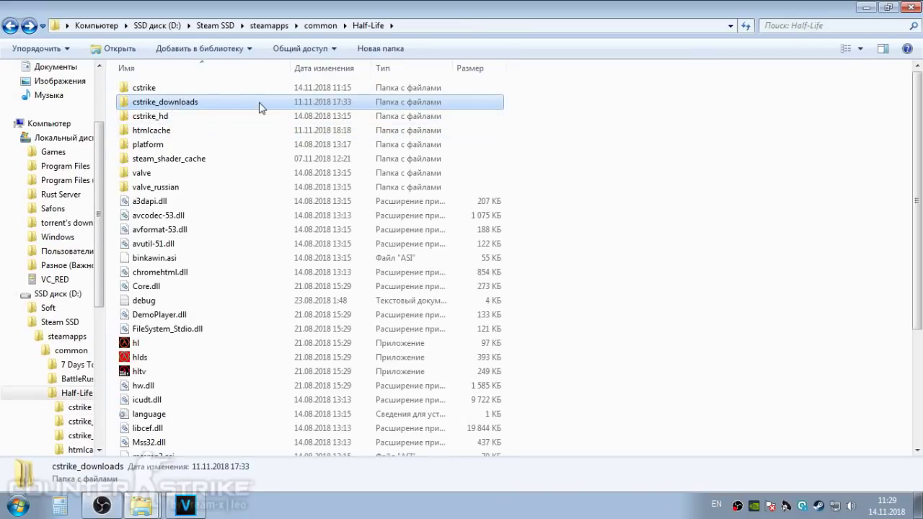
left_click(200, 103)
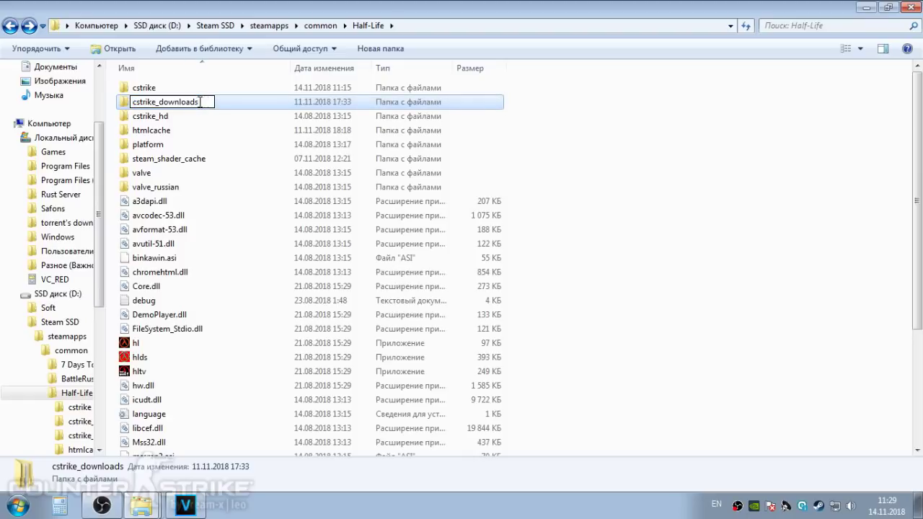
left_click(166, 117)
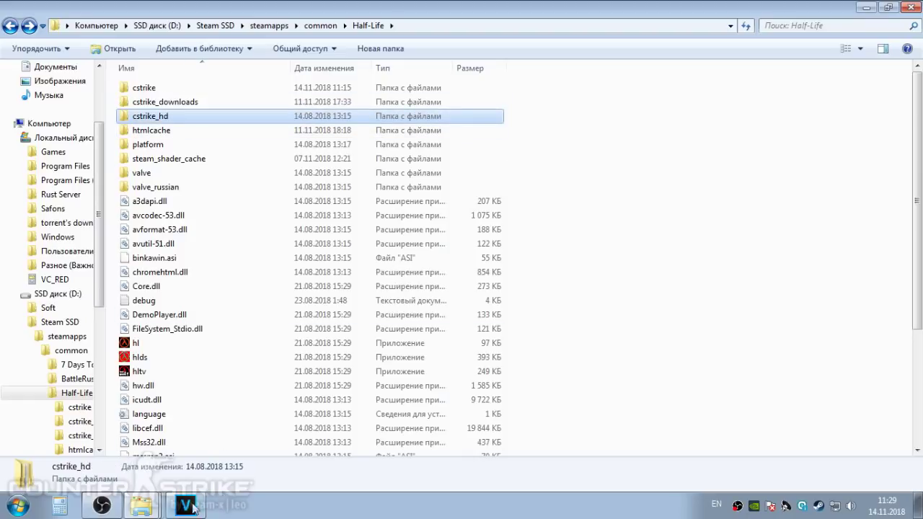
left_click(142, 513)
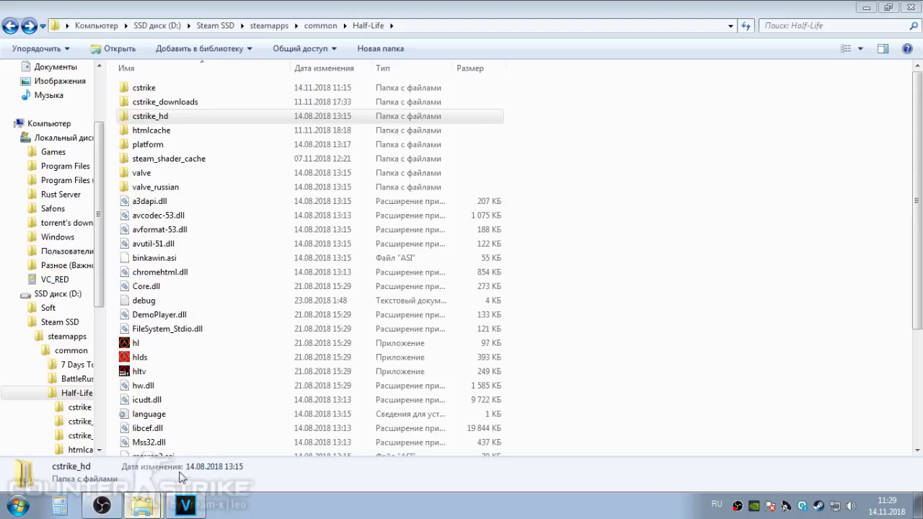
left_click(166, 187)
left_click(189, 105)
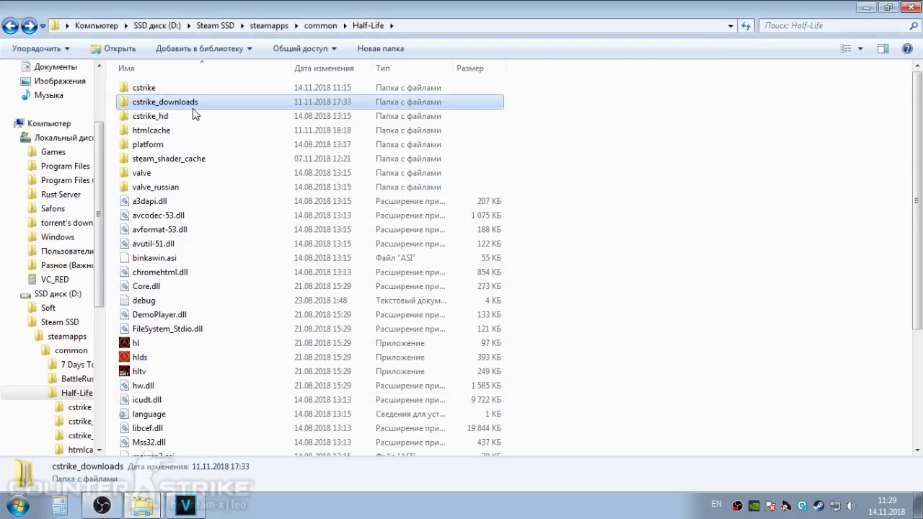
Step: Examine the subfolders of cstrike_downloads once more and go back to the Half-Life folder
double_click(195, 105)
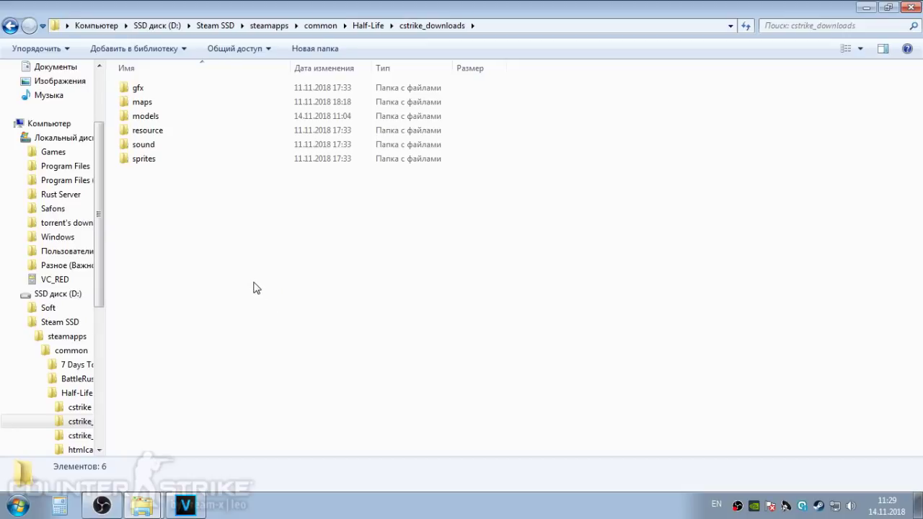
left_click_drag(207, 256, 210, 258)
left_click(17, 27)
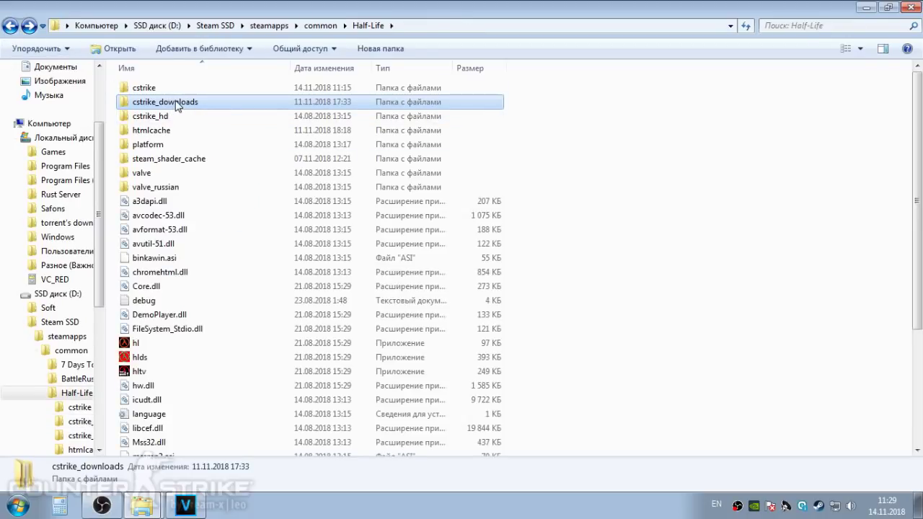
Step: Delete all folders inside cstrike_downloads, recheck that folder and return to Half-Life
double_click(177, 106)
left_click_drag(223, 200, 154, 82)
key("Delete")
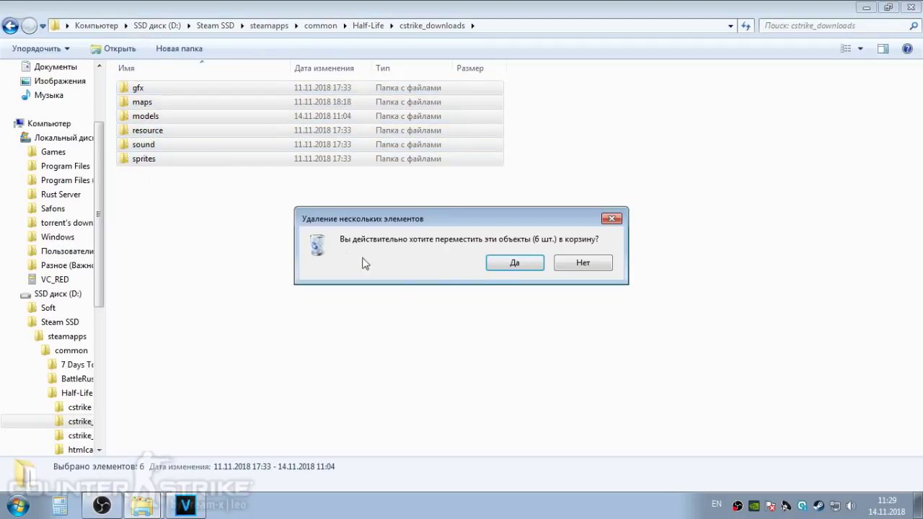
left_click(500, 266)
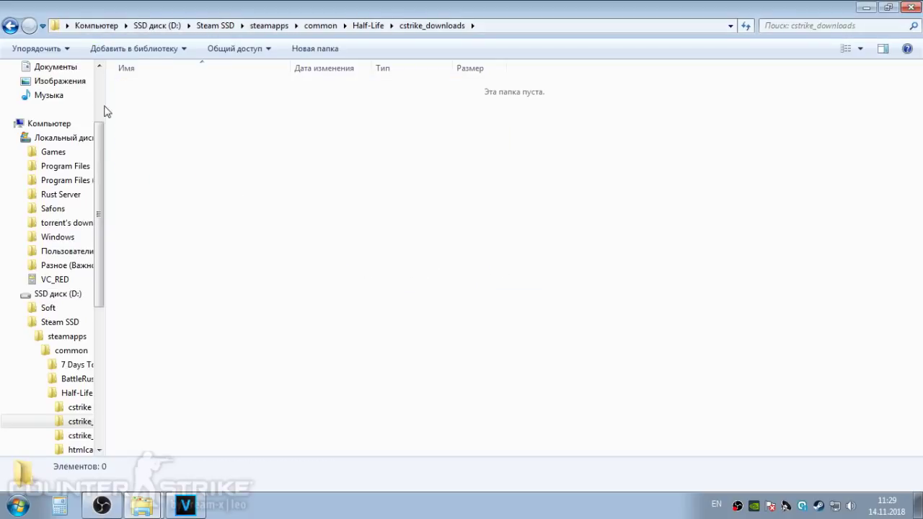
left_click(10, 29)
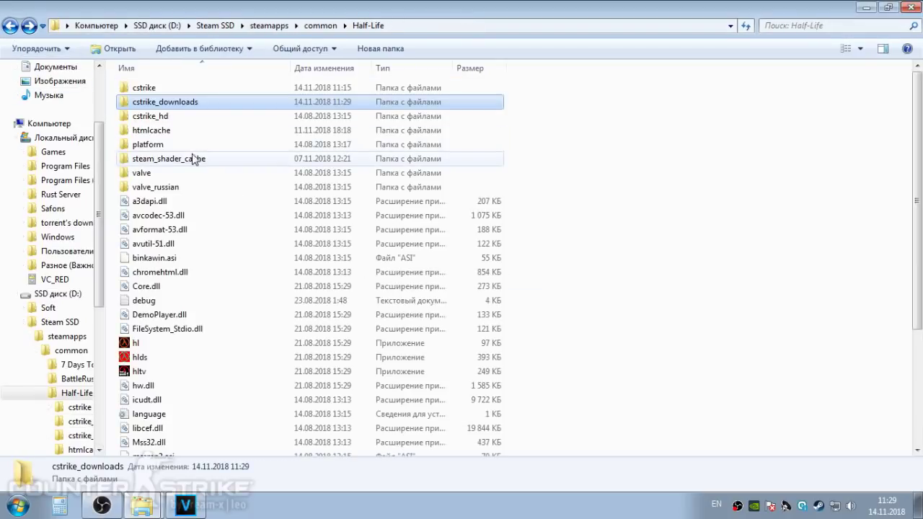
double_click(183, 105)
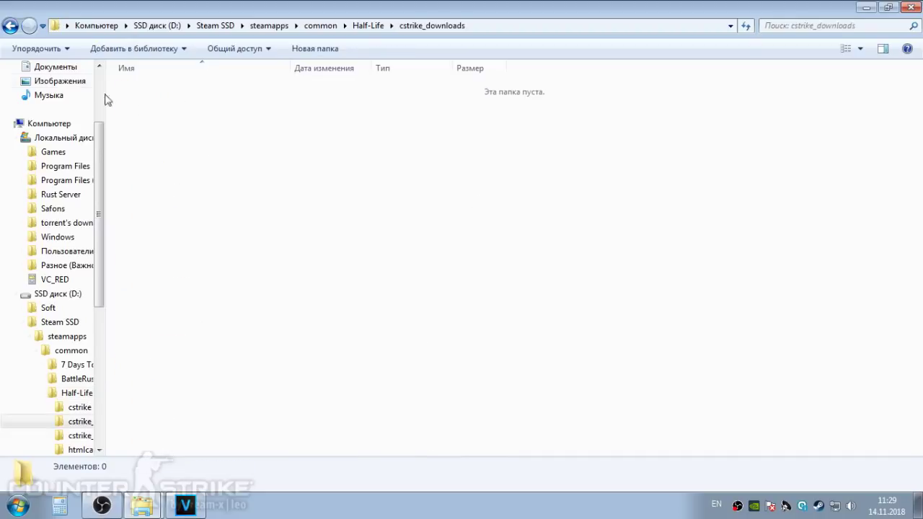
left_click(9, 27)
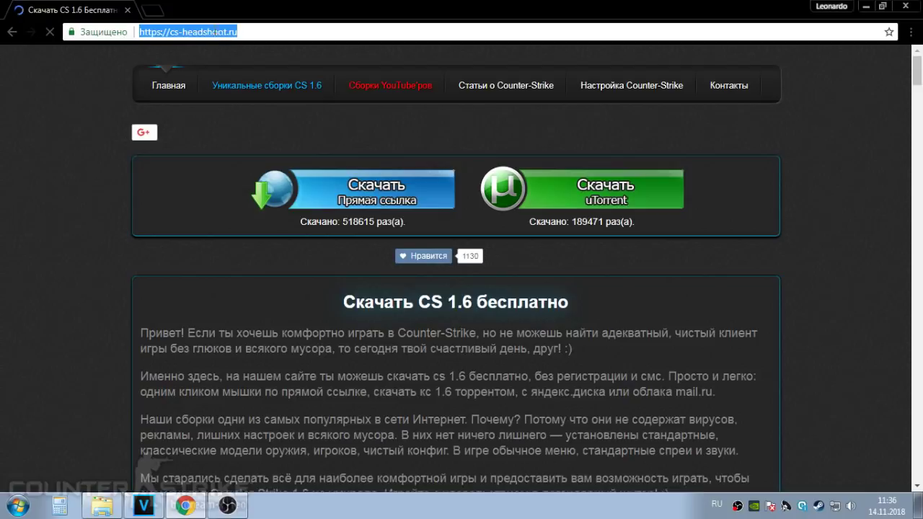
Step: In the browser, look through cs-headshoot.ru for the heading of the protected CS 1.6 build
left_click(596, 159)
scroll(399, 78, "down", 2)
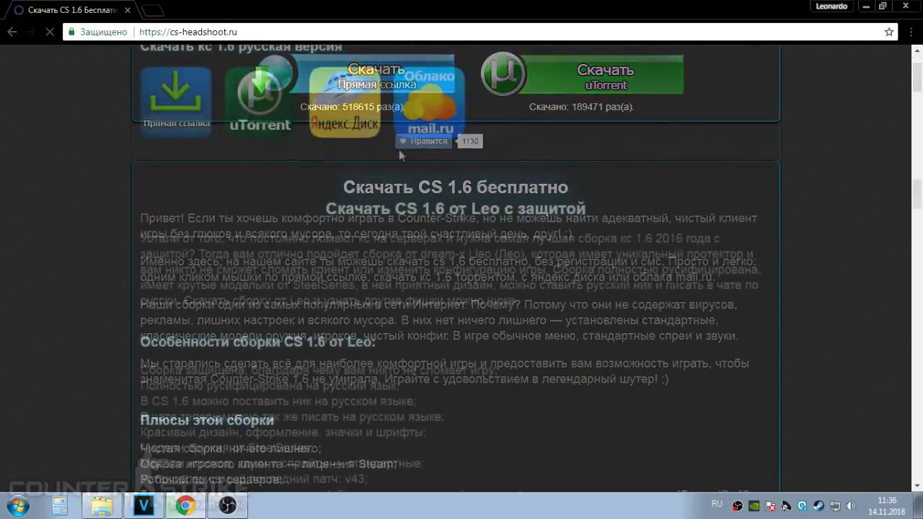
left_click_drag(326, 209, 654, 211)
Step: Send a reply beginning "Спасибо огромное!))" to the 12 November comment in the page's comment section
scroll(433, 212, "down", 10)
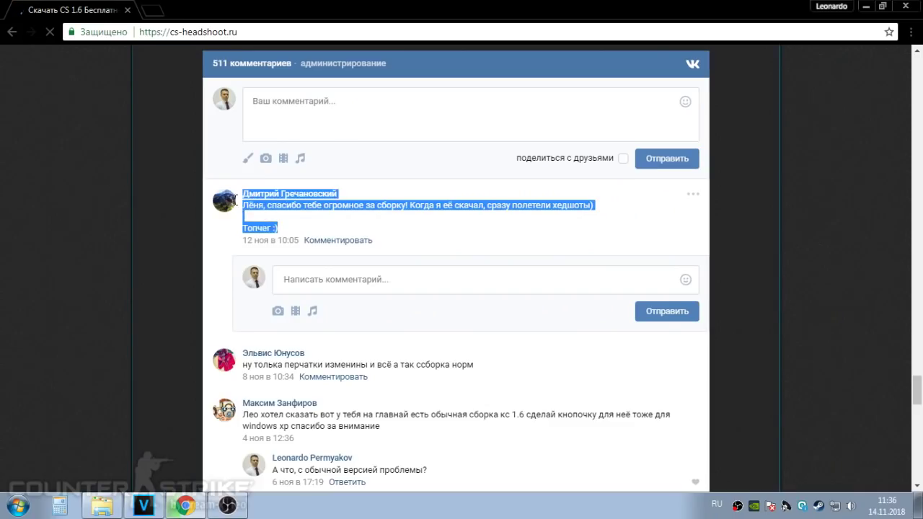
left_click(364, 282)
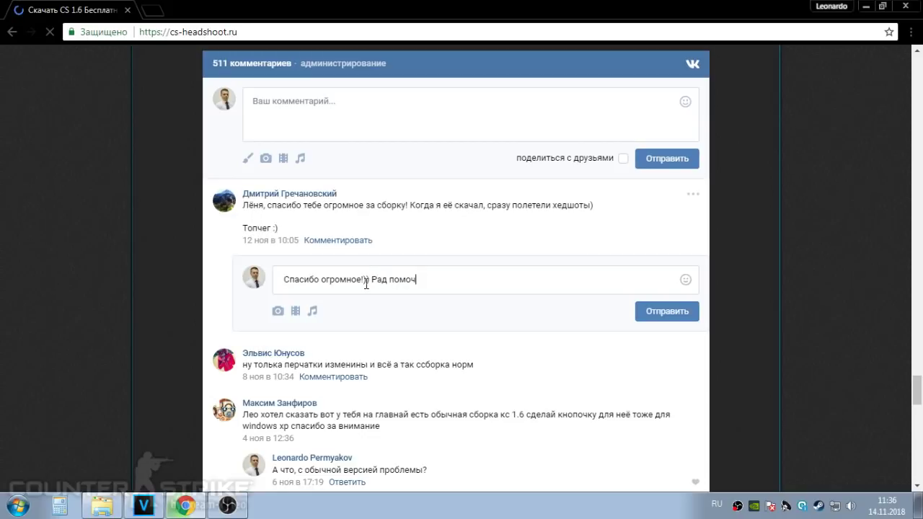
left_click(687, 318)
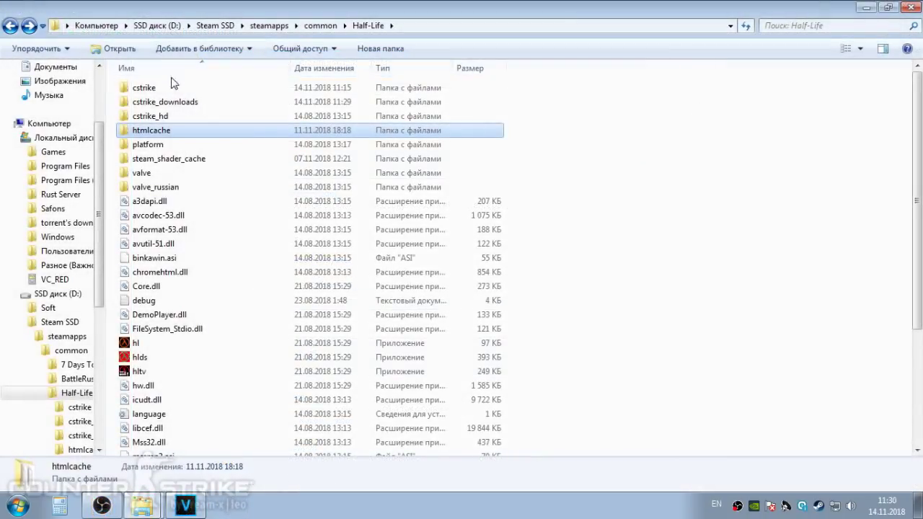
Step: In the file manager, open the cstrike folder and delete the group of DEM files starting with Almaty-de_abaddon
left_click(154, 87)
double_click(154, 88)
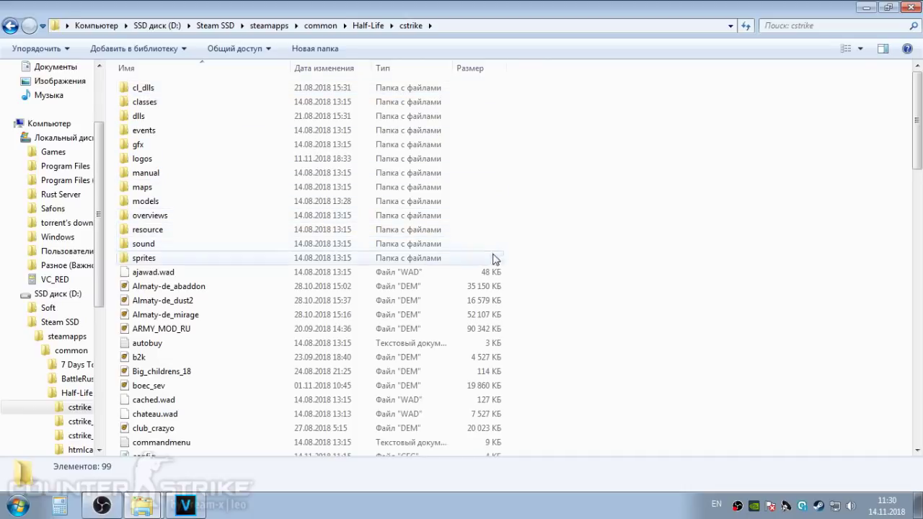
left_click(377, 287)
left_click(400, 302)
left_click(404, 316)
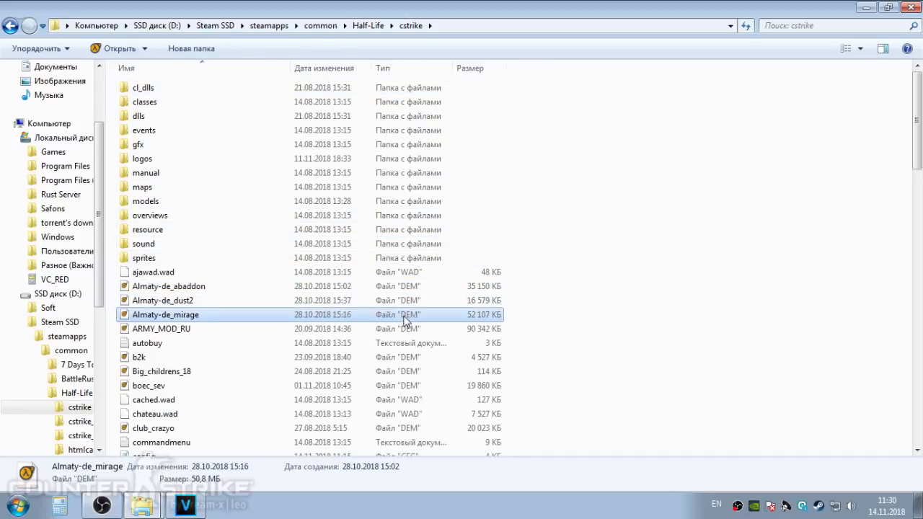
left_click_drag(243, 291, 278, 316)
key("Delete")
key("Return")
Step: Delete the de_dust20000 bitmap screenshot from the cstrike folder
scroll(175, 353, "down", 6)
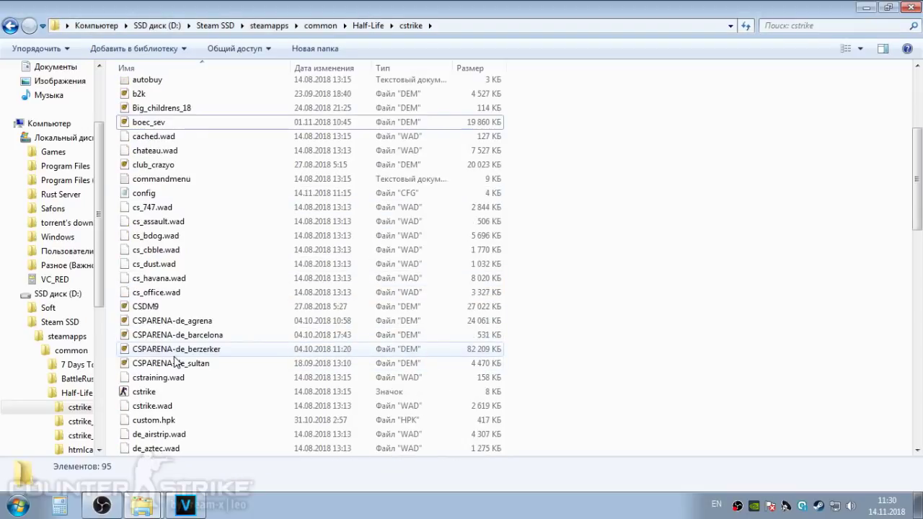
scroll(176, 354, "down", 7)
scroll(184, 334, "up", 3)
left_click(158, 240)
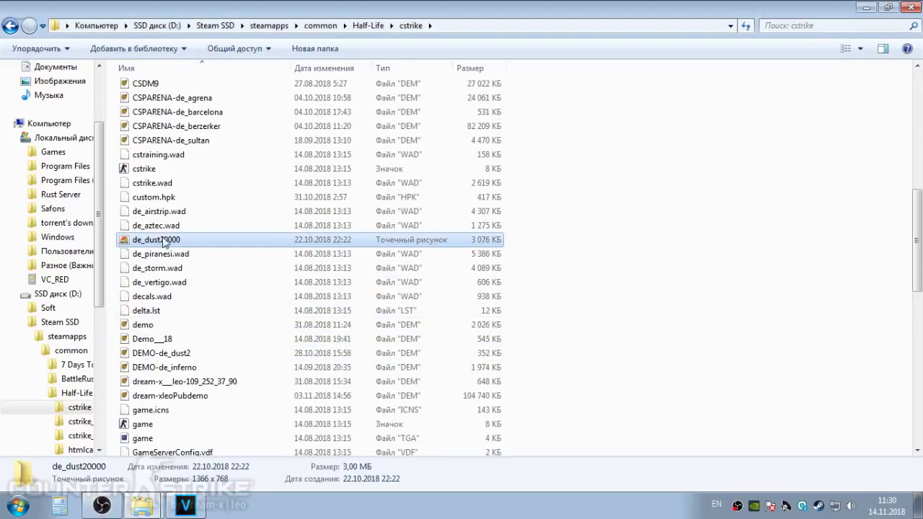
key("Delete")
key("Return")
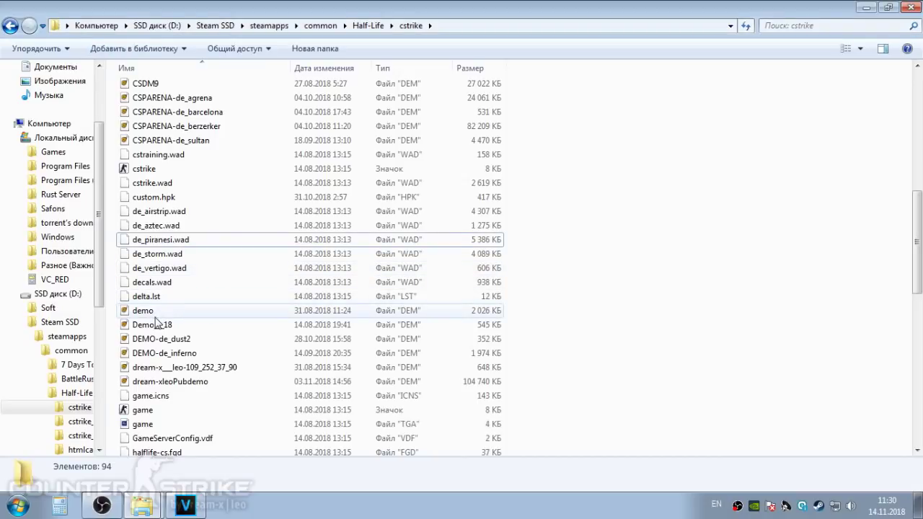
Step: Delete the demo and DEMO-de_dust2 recordings from the cstrike folder
left_click(154, 314)
key("Delete")
key("Return")
left_click(163, 328)
key("Delete")
key("Return")
Step: Delete the DEMO-de_inferno and dream-x___leo-109_252_37_90 recordings from the cstrike folder
left_click(164, 328)
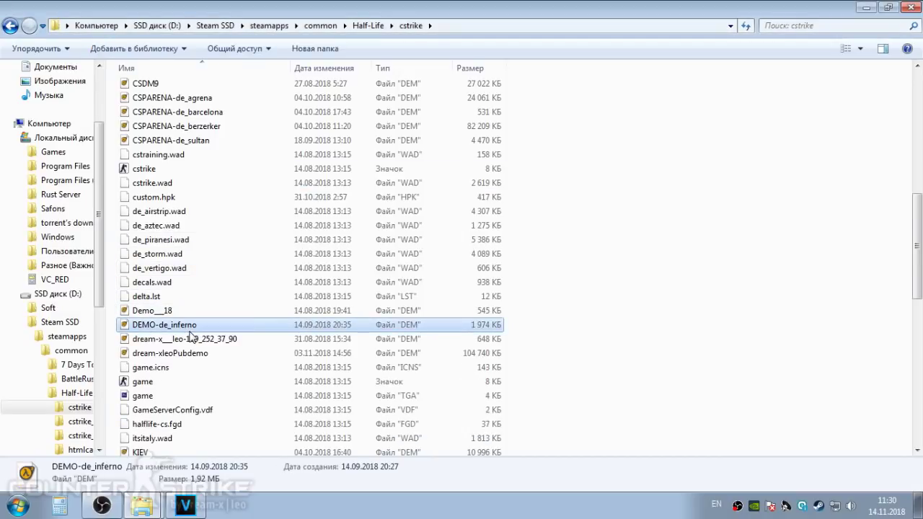
key("Delete")
key("Return")
left_click(173, 327)
key("Delete")
key("Return")
Step: Delete the Demo___18 and dream-xleoPubdemo recordings from the cstrike folder
left_click(176, 312)
key("Delete")
key("Return")
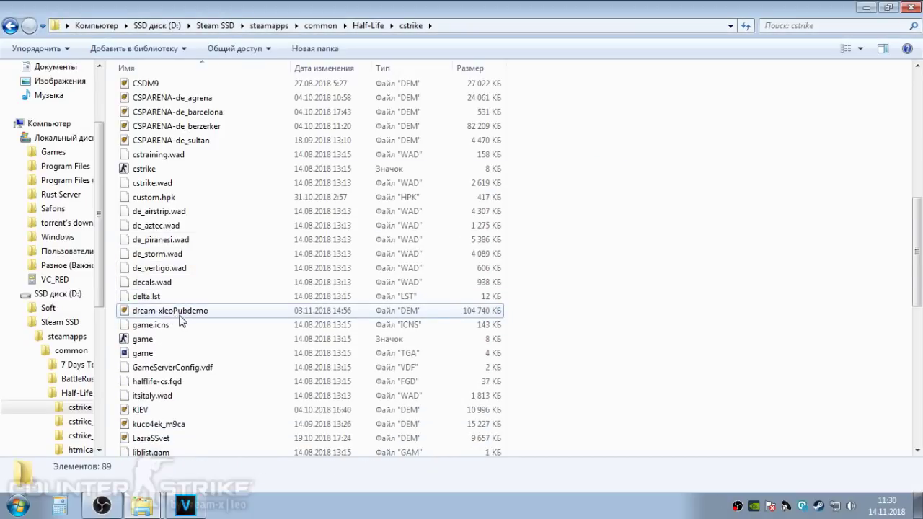
left_click(176, 313)
key("Delete")
key("Return")
Step: Delete the KIEV and kuco4ek_m9ca demo files from the cstrike folder
left_click(171, 396)
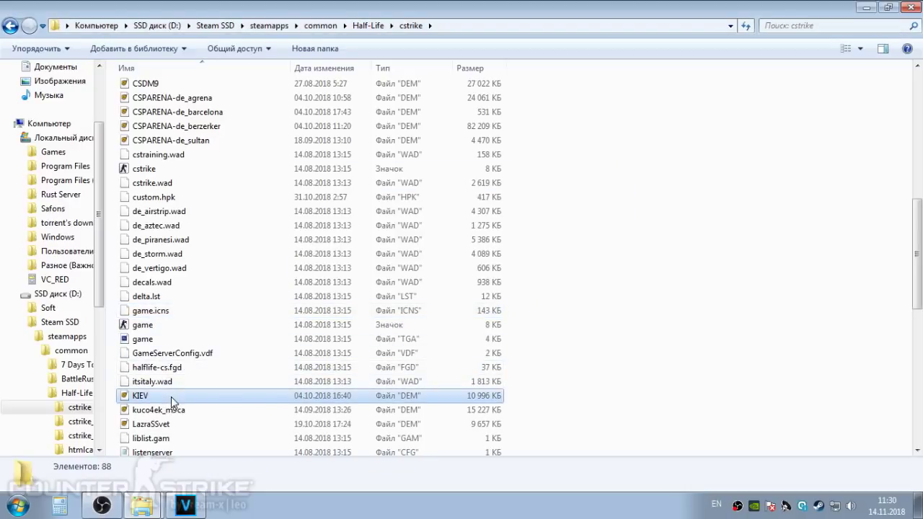
key("Delete")
key("Return")
left_click(408, 398)
key("Delete")
key("Return")
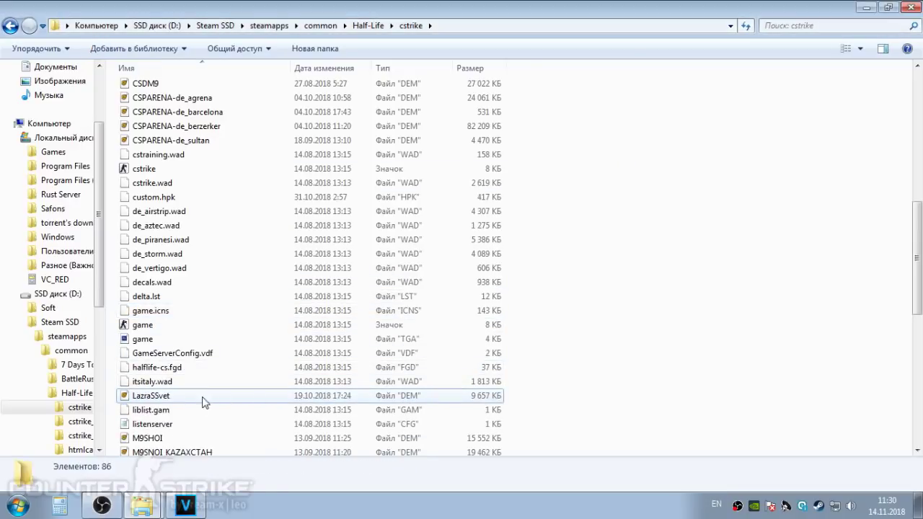
Step: Check the file properties of the LazraSSvet demo recording in the cstrike folder
left_click(168, 397)
right_click(168, 397)
left_click(283, 384)
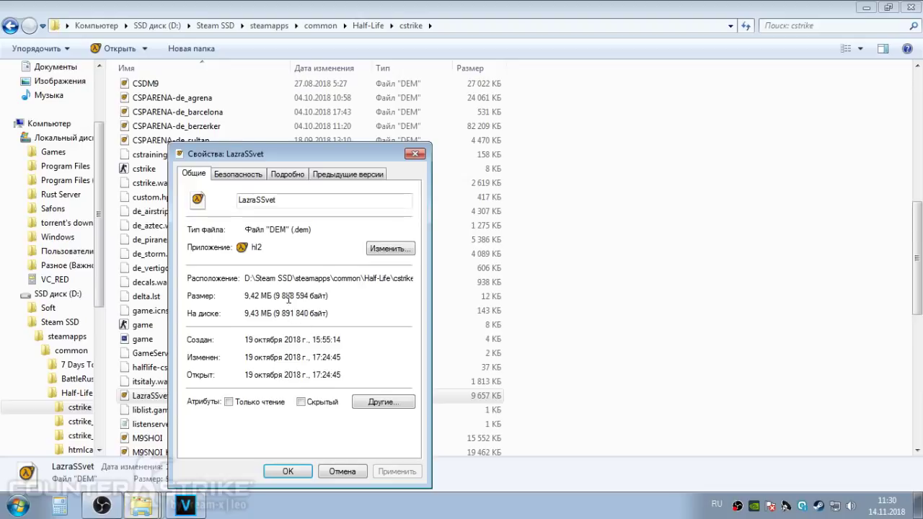
left_click(415, 153)
Step: Open the cstrike folder of the other Counter-Strike build under C:\Games in a separate Explorer window
scroll(207, 267, "up", 10)
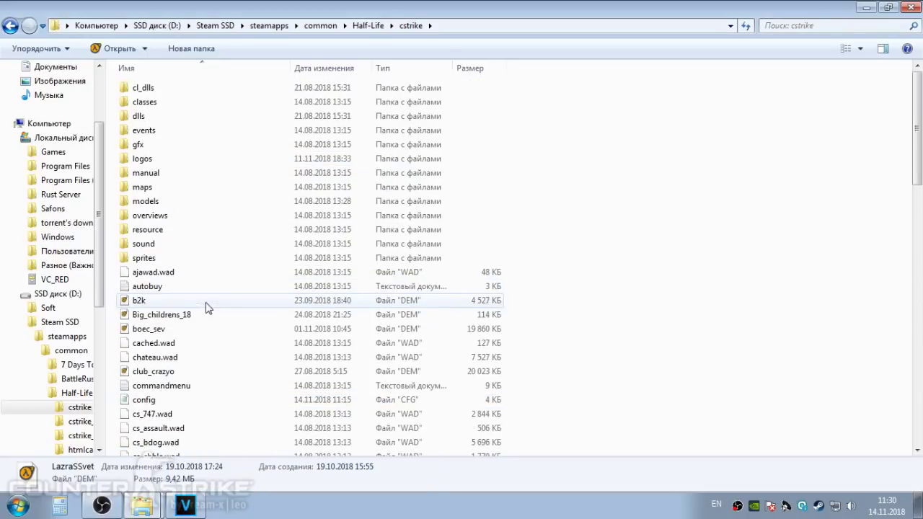
key("BackSpace")
key("super")
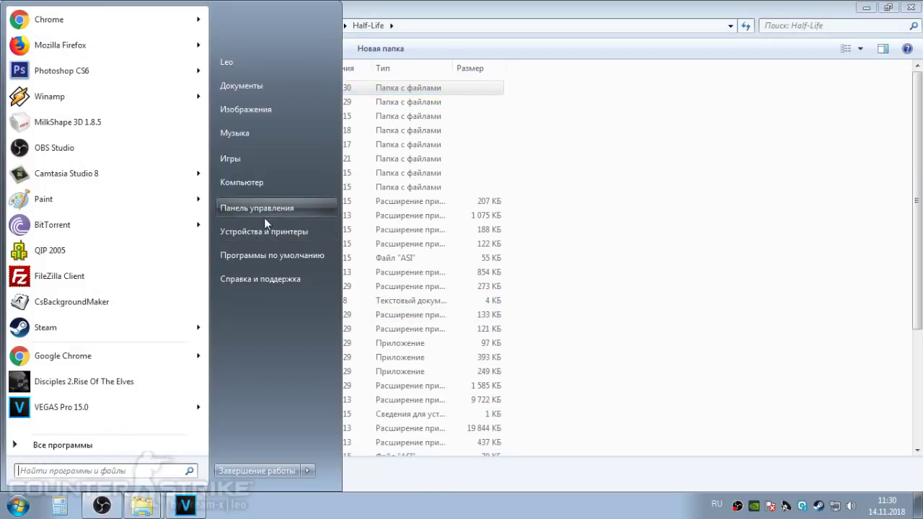
left_click(300, 184)
left_click(360, 184)
double_click(360, 184)
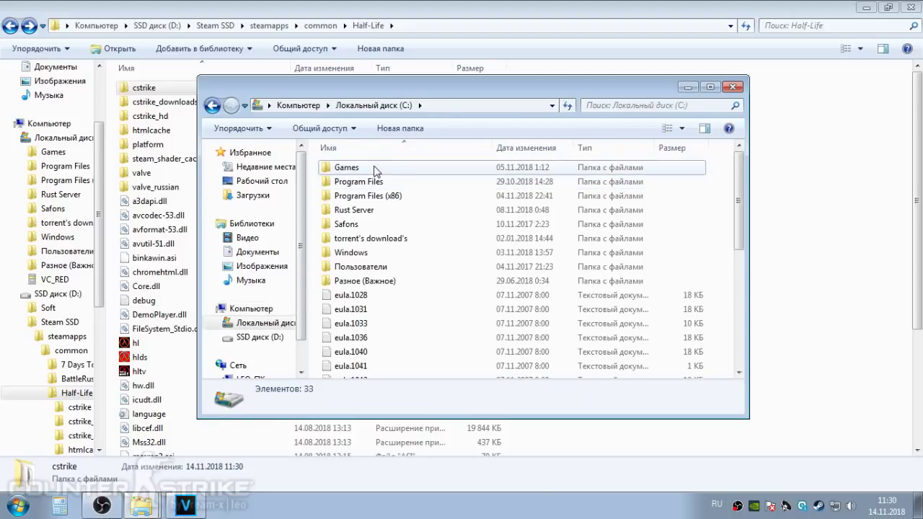
double_click(376, 170)
double_click(377, 171)
double_click(371, 181)
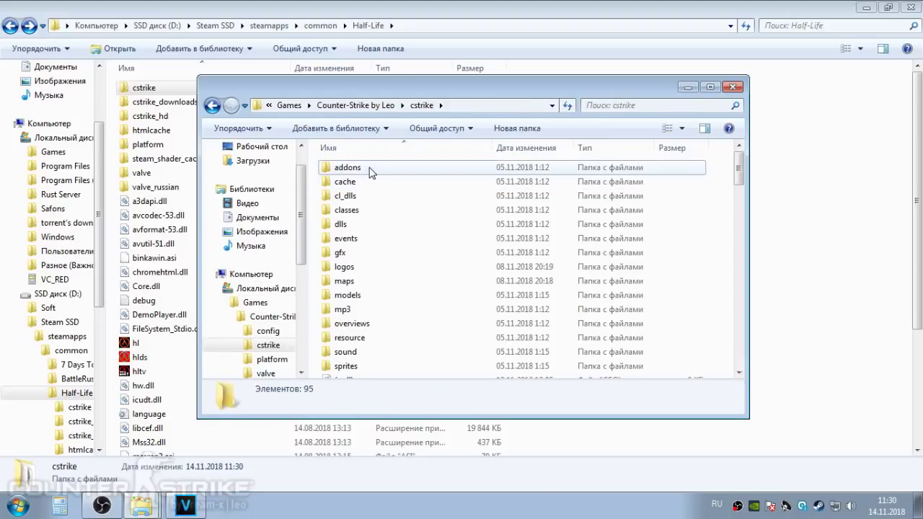
Step: Delete the banned configuration file from the C:\Games build's cstrike folder
scroll(376, 243, "down", 6)
scroll(374, 238, "up", 2)
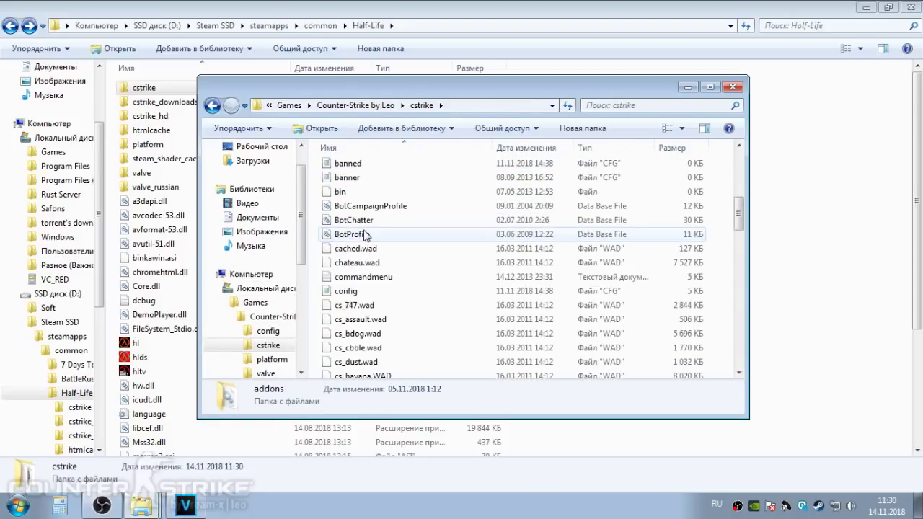
left_click(347, 178)
left_click(347, 164)
key("Delete")
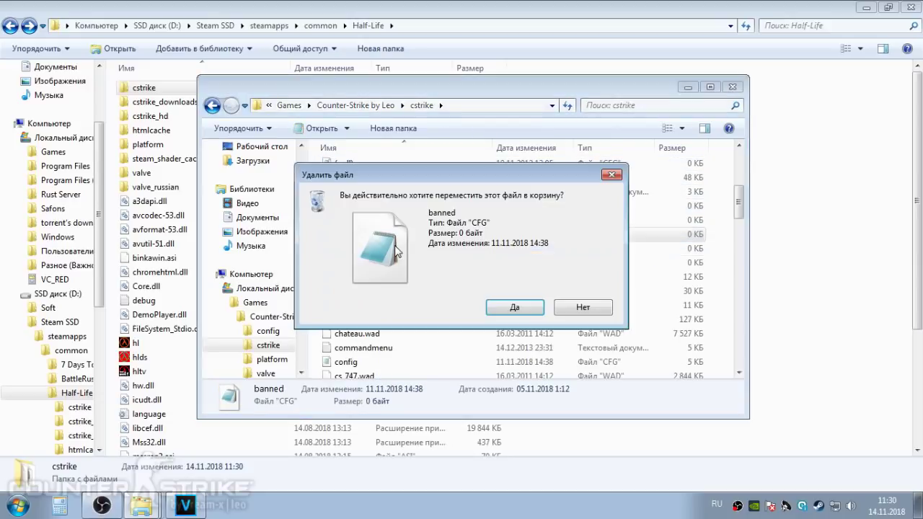
key("Return")
left_click(367, 222)
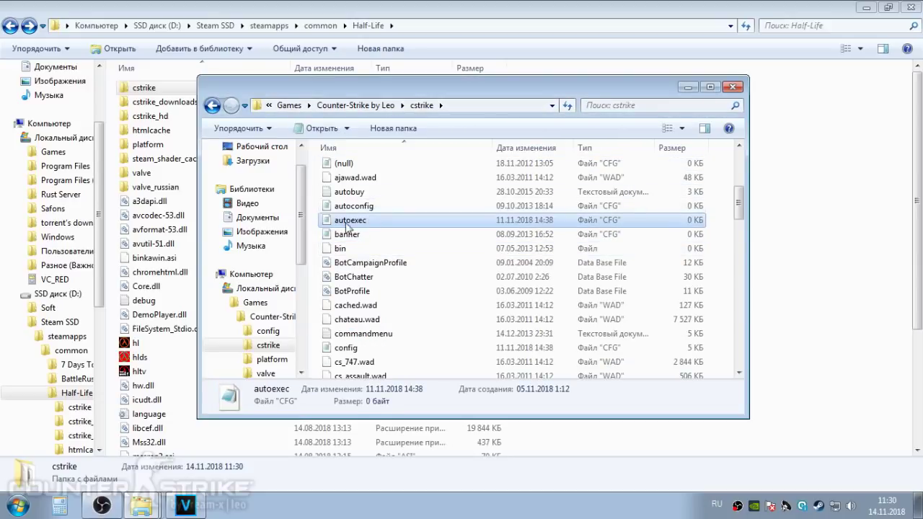
Step: Delete the language and joystick configuration files from the C:\Games build's cstrike folder
scroll(349, 227, "down", 9)
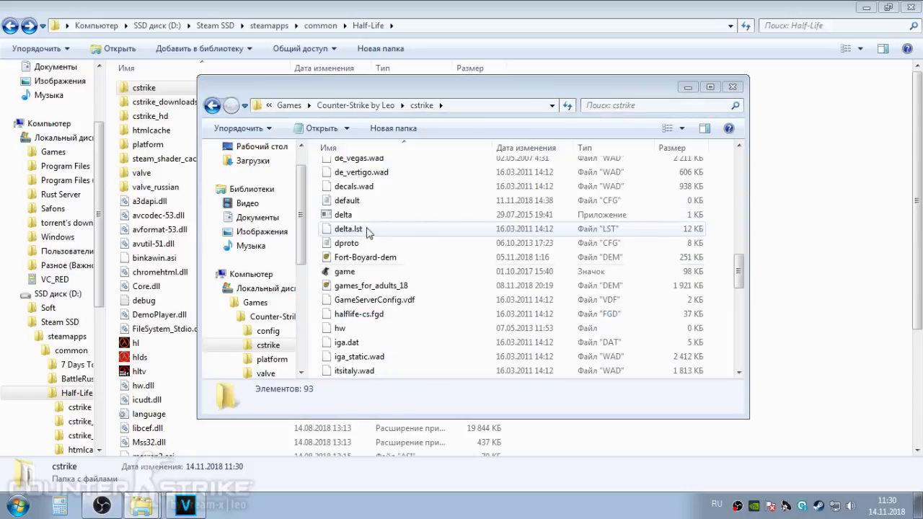
scroll(367, 229, "down", 7)
scroll(357, 280, "up", 3)
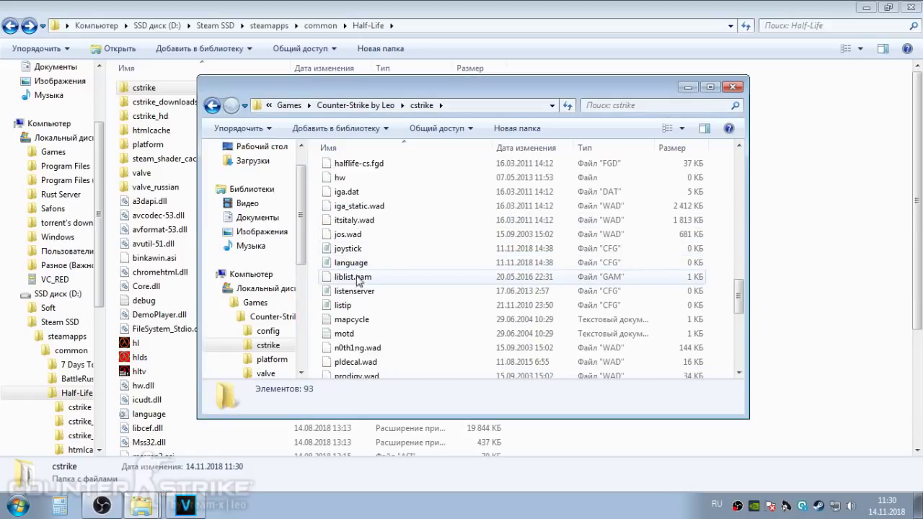
left_click(361, 265)
key("Delete")
left_click(354, 251)
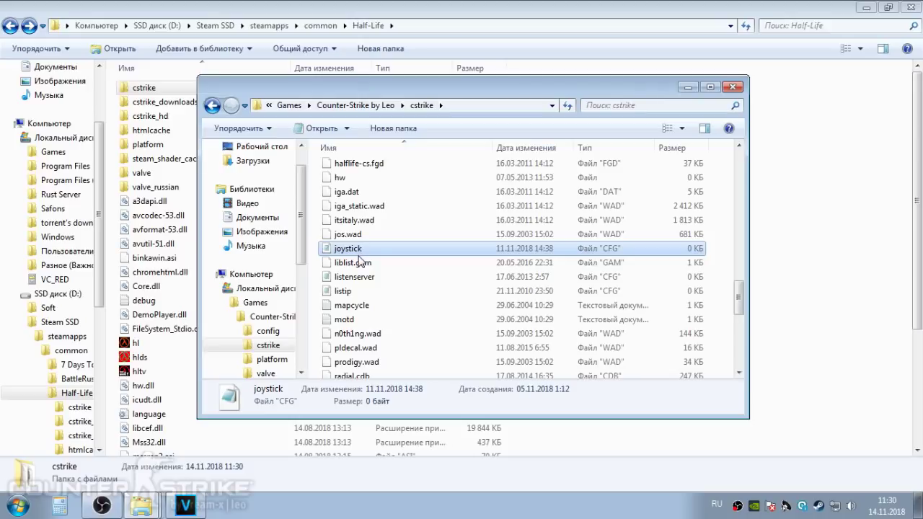
key("Delete")
Step: Delete the listip configuration file from the C:\Games build's cstrike folder
left_click(359, 278)
key("Up")
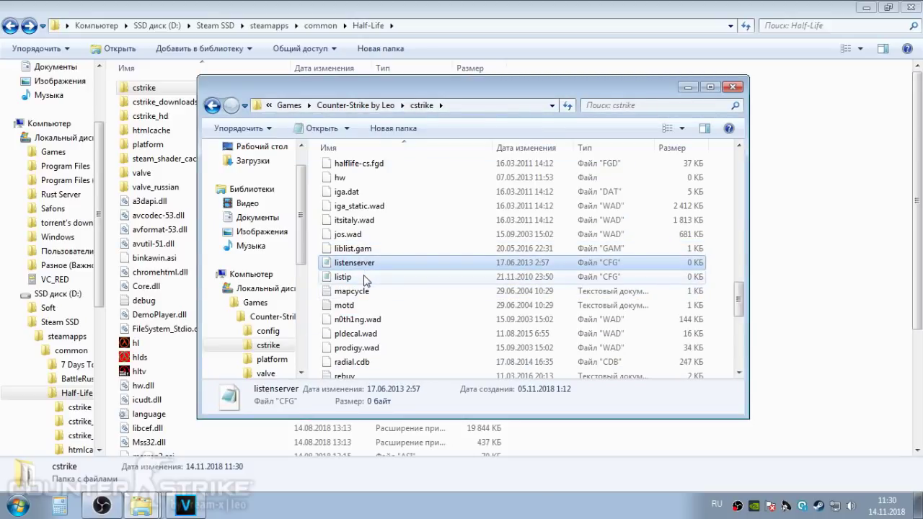
left_click(365, 279)
key("Delete")
key("Return")
Step: Find the config file in the same cstrike folder and open it in Notepad++
scroll(395, 317, "down", 3)
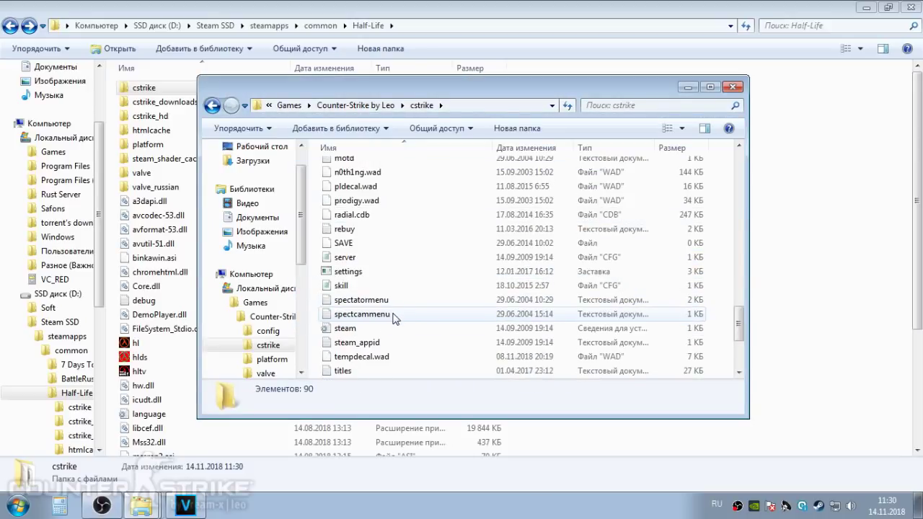
scroll(389, 313, "up", 20)
scroll(381, 309, "down", 4)
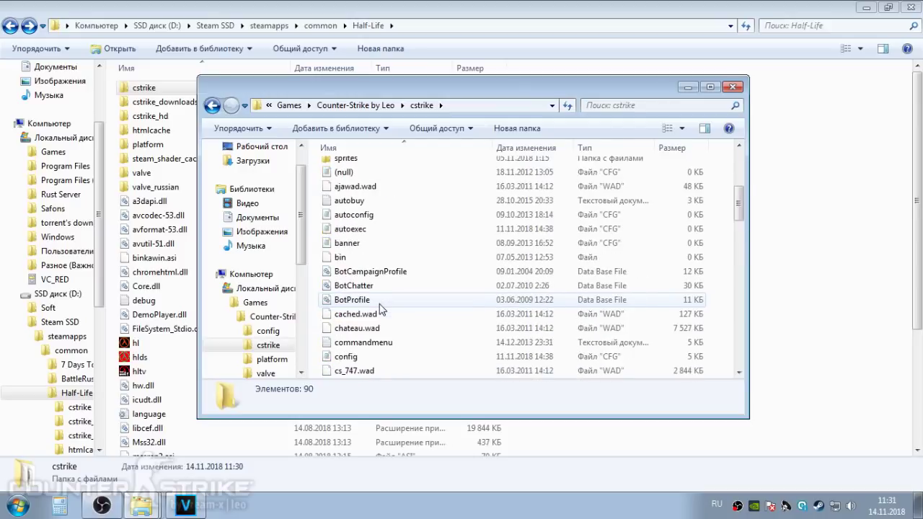
left_click(381, 309)
left_click(378, 315)
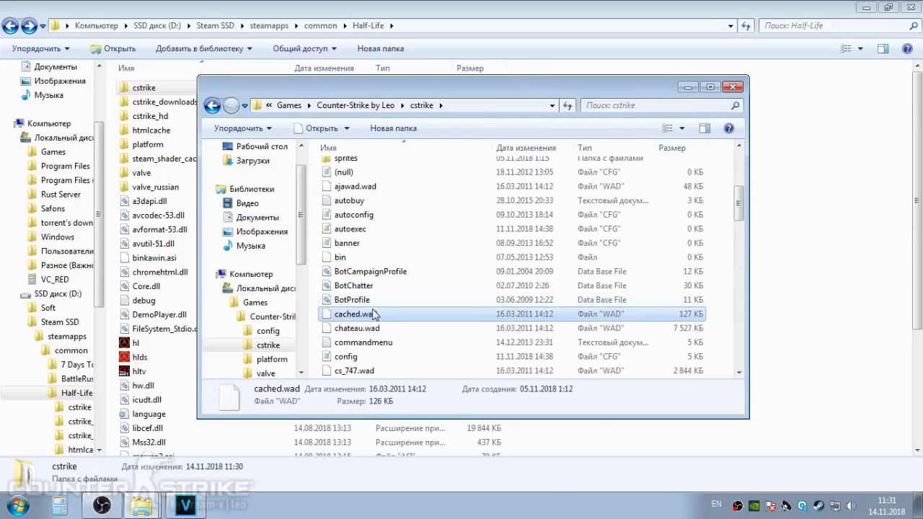
left_click(364, 357)
right_click(350, 357)
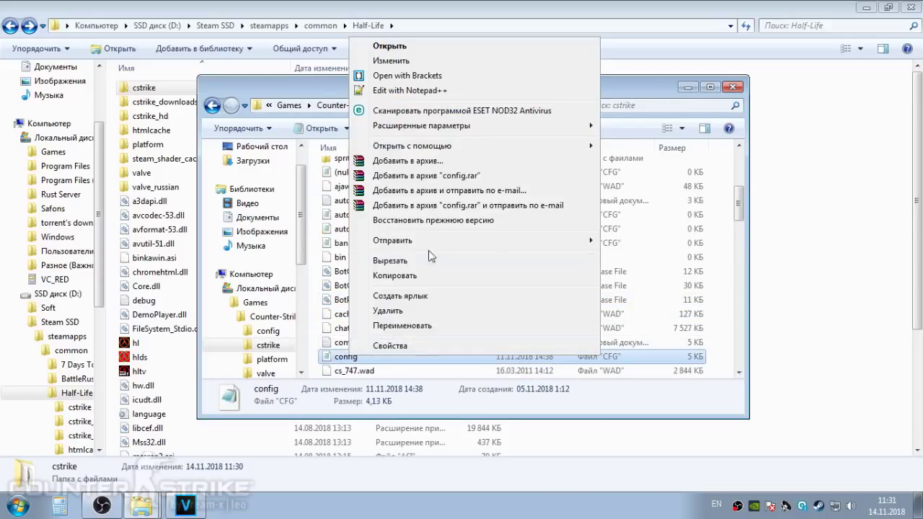
left_click(413, 92)
Step: Look through the key binds and the client settings in config.cfg
left_click(233, 155)
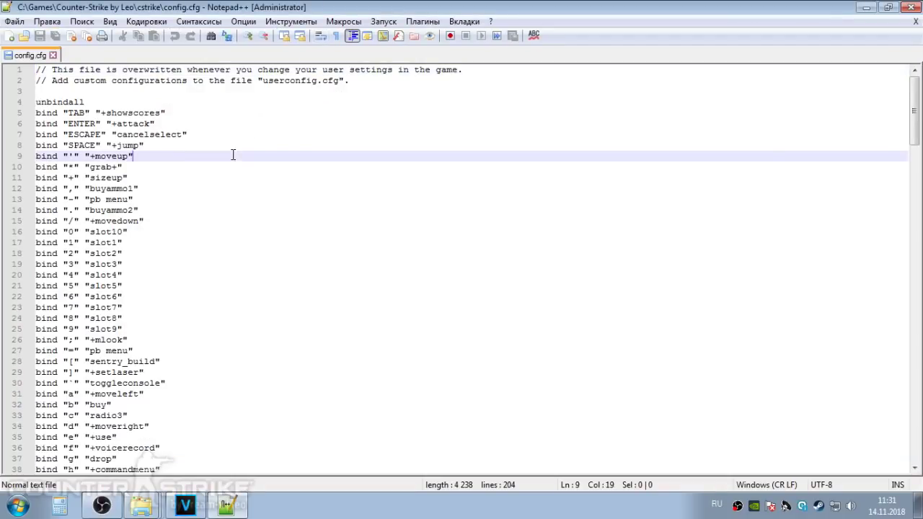
scroll(717, 185, "down", 7)
scroll(606, 200, "up", 7)
scroll(401, 204, "down", 17)
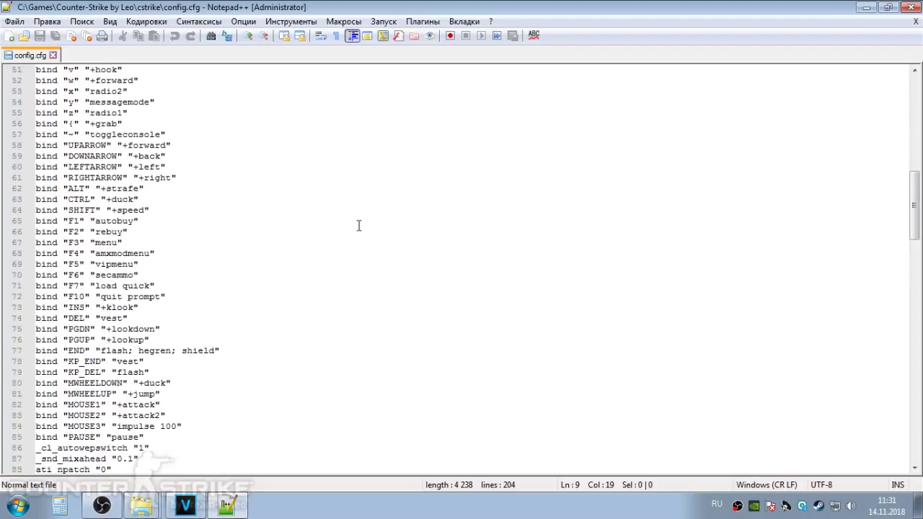
scroll(358, 226, "down", 5)
scroll(310, 252, "down", 7)
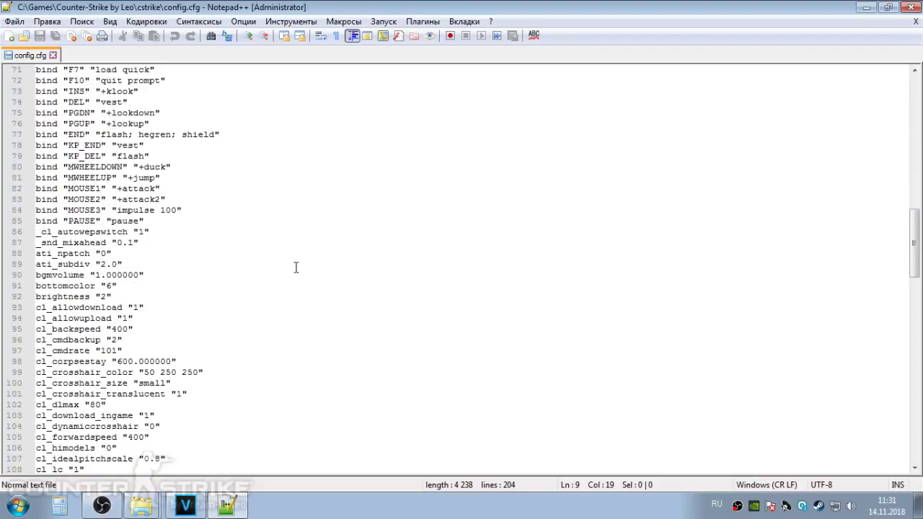
scroll(285, 271, "down", 2)
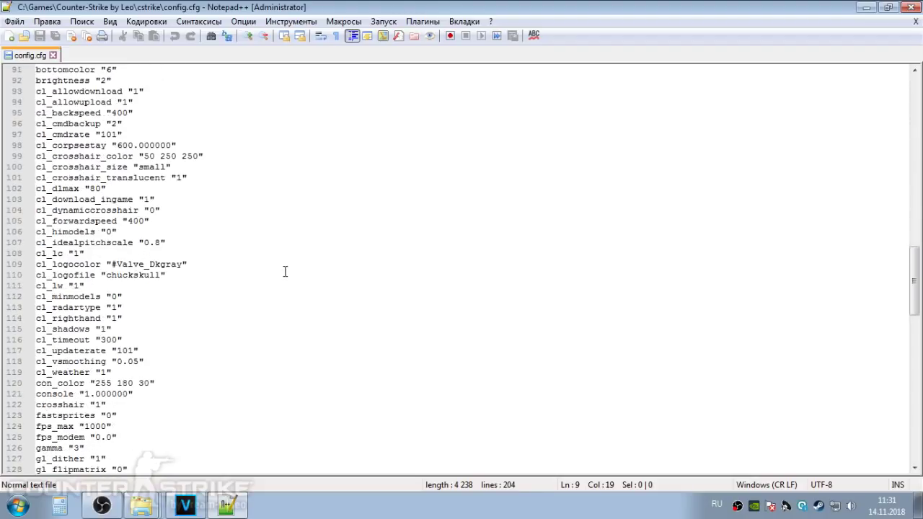
left_click_drag(915, 267, 917, 276)
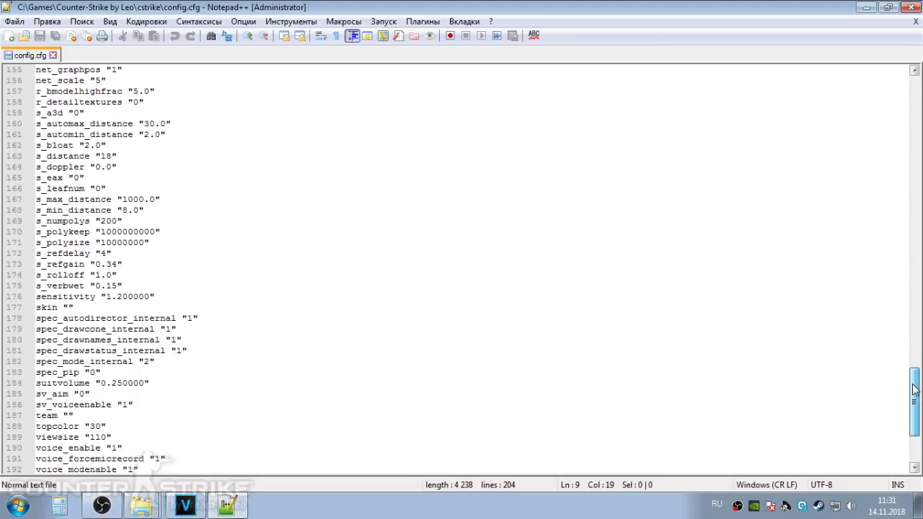
left_click_drag(916, 428, 911, 176)
scroll(311, 375, "down", 2)
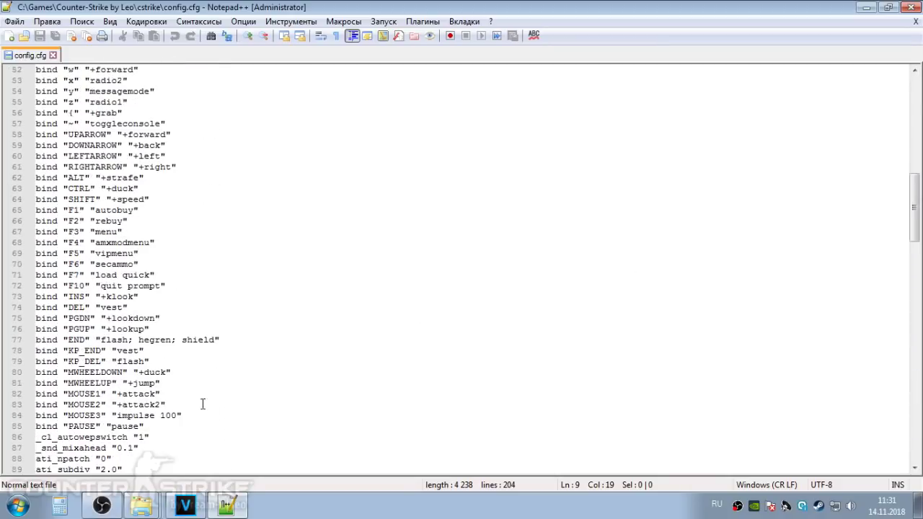
Step: Highlight all bind lines in config.cfg, from TAB through PAUSE, and review the selected block
left_click_drag(174, 427, 35, 114)
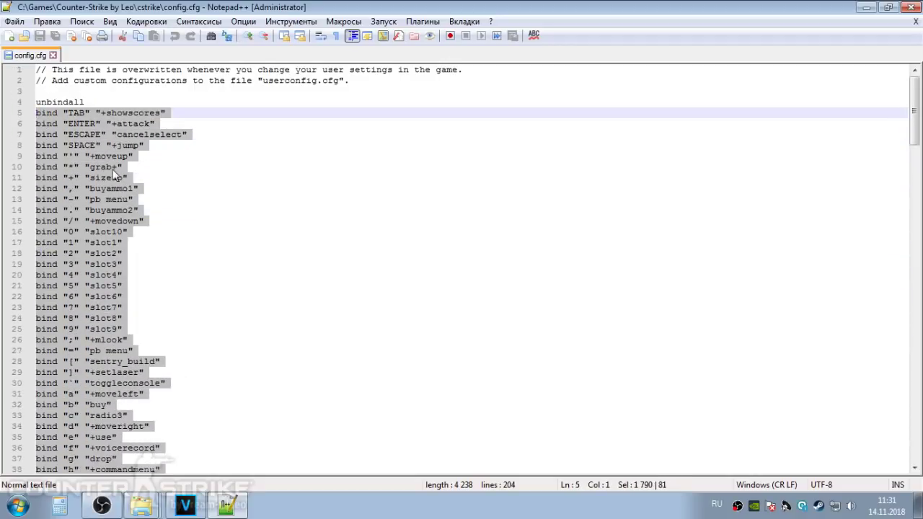
scroll(123, 210, "down", 17)
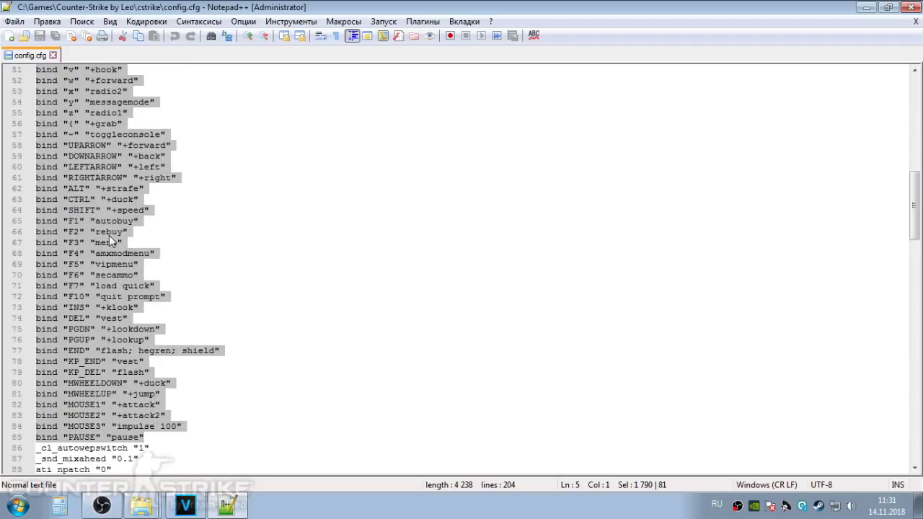
scroll(112, 240, "down", 2)
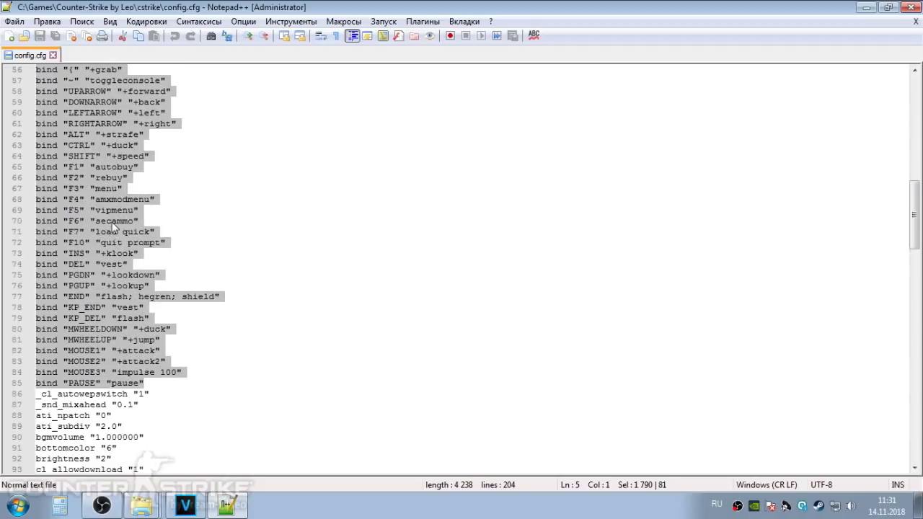
Step: Add the note "- ЭТО НЕ УДАЛЯЕМ!!!!!!!!!!!!!!!!!" after the F4 amxmodmenu bind
left_click(184, 199)
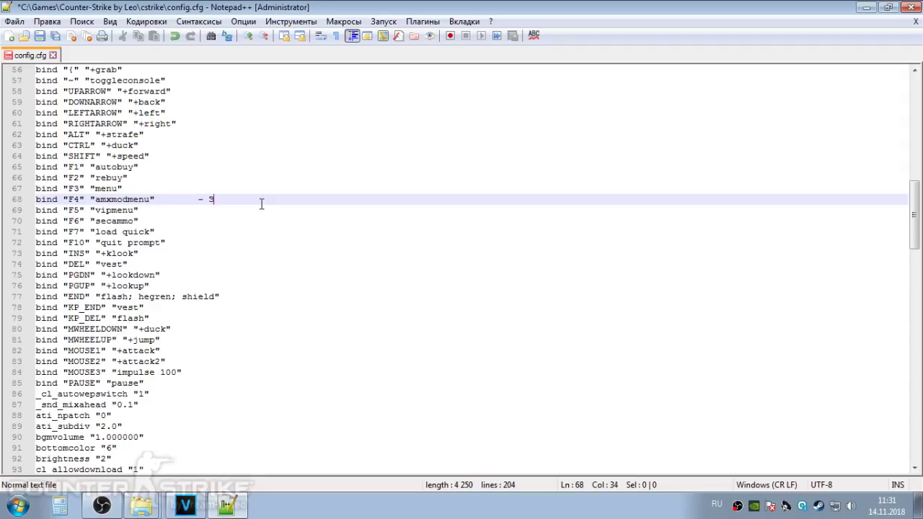
type("- ЭТО НЕ УДАЛЯЕМ!!!!!!!!!!!!!!!!!")
Step: Highlight the bind block from TAB through PAUSE again, and close config.cfg without saving the changes
left_click_drag(176, 382, 16, 113)
scroll(136, 182, "down", 18)
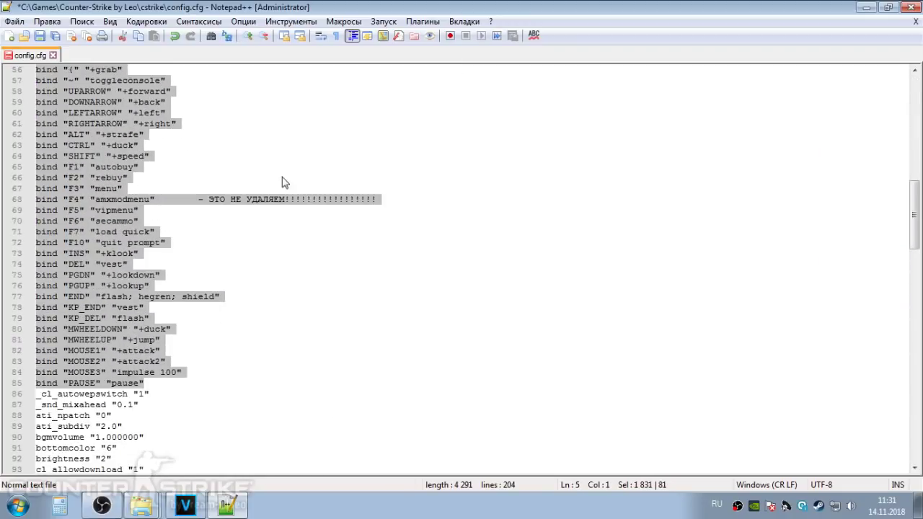
left_click(246, 238)
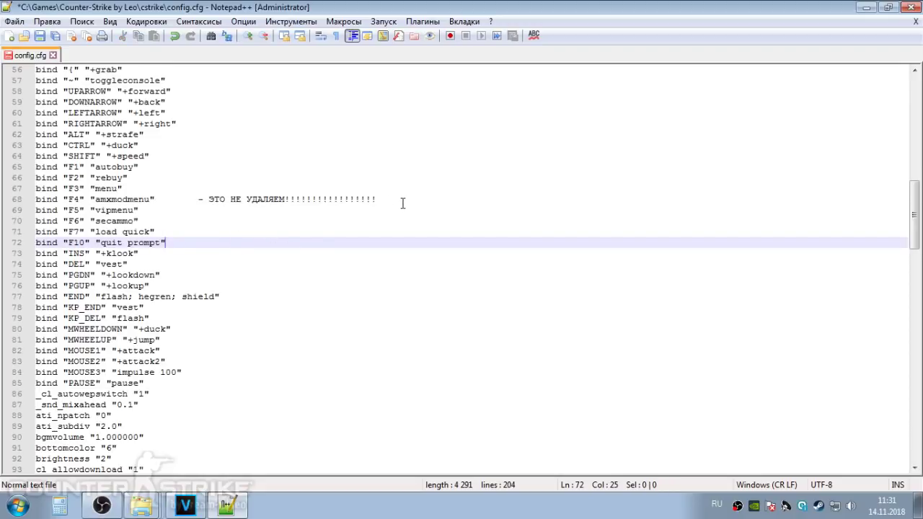
key("ctrl+w")
left_click(528, 299)
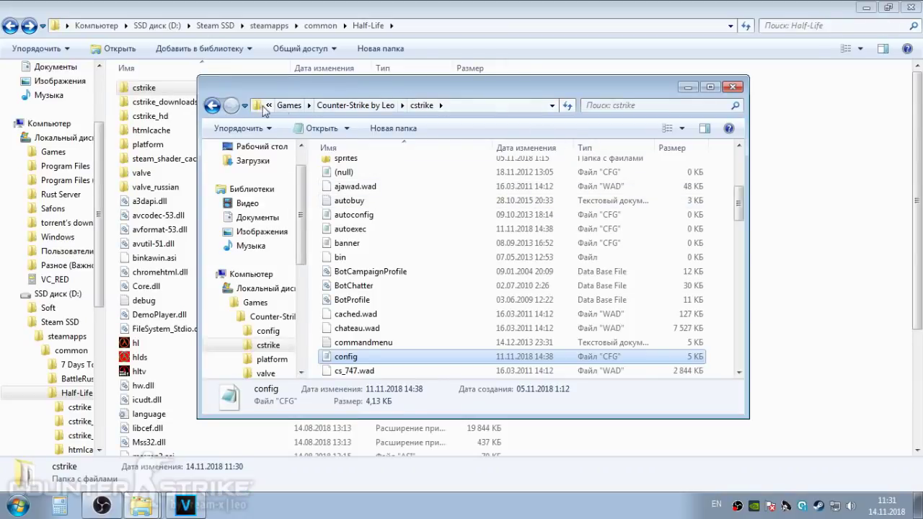
Step: Go back to the Counter-Strike build's main folder under C:\Games and close the Half-Life folder window
left_click(210, 106)
left_click(210, 106)
left_click(211, 105)
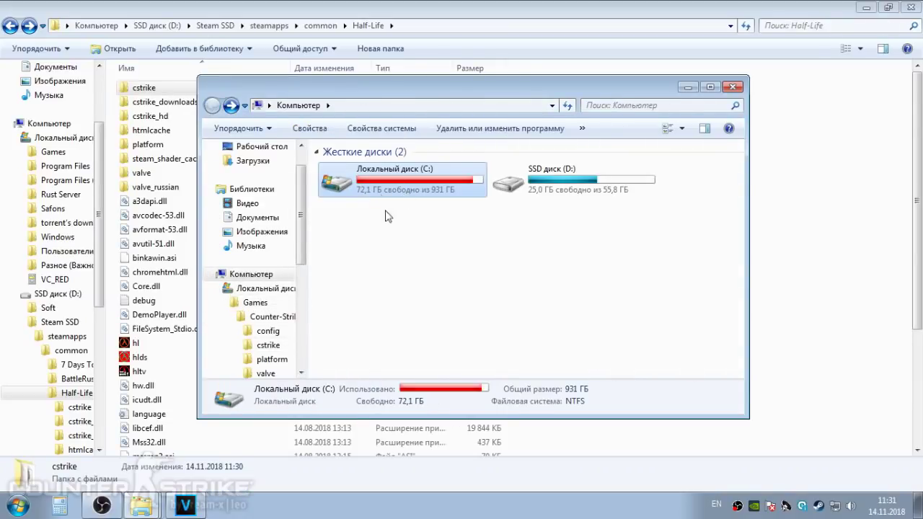
double_click(373, 187)
double_click(365, 168)
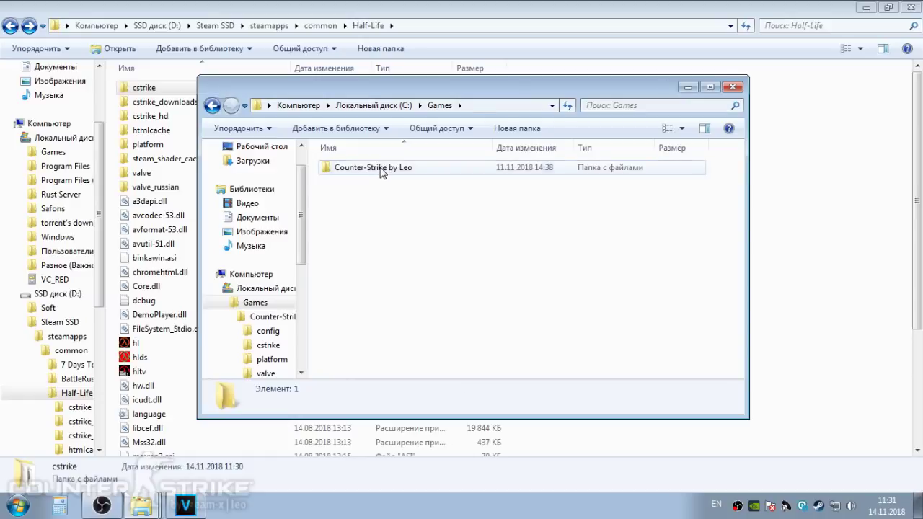
double_click(381, 170)
left_click(911, 7)
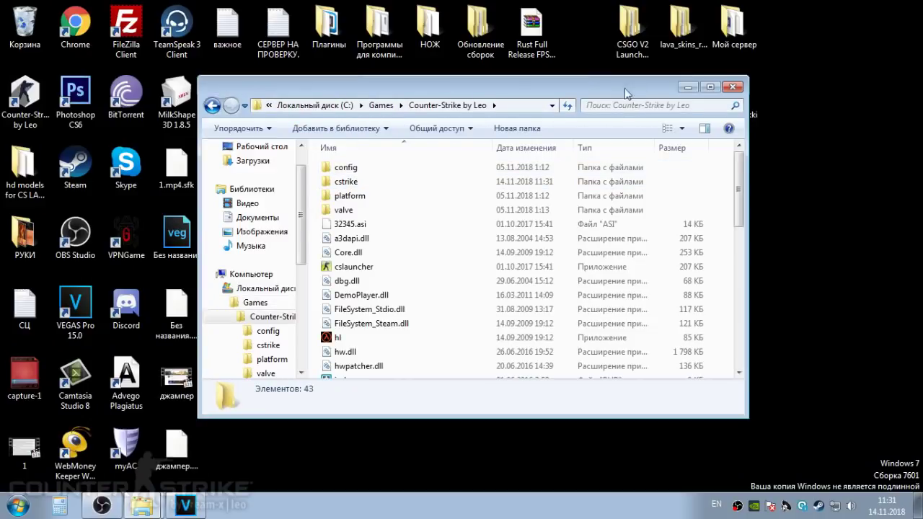
Step: Maximize the Explorer window and open the maps folder inside cstrike to view its map files
double_click(573, 88)
double_click(144, 106)
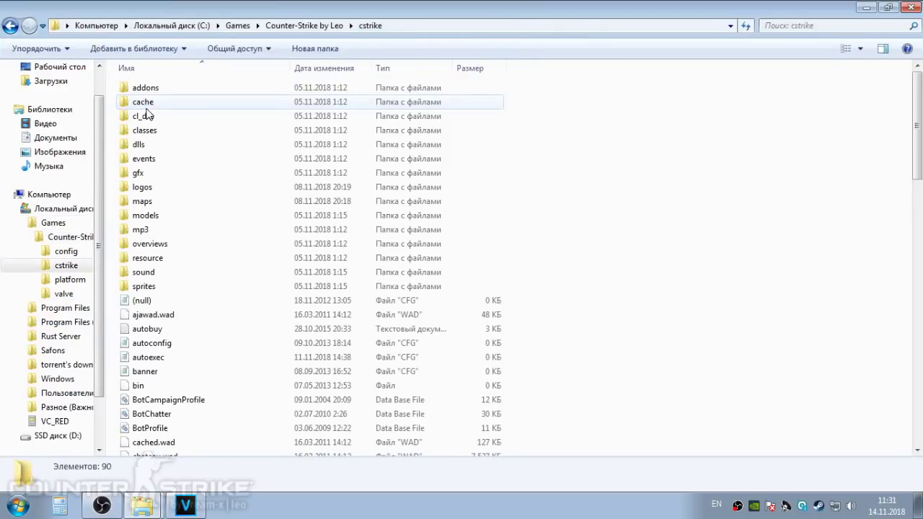
left_click(159, 203)
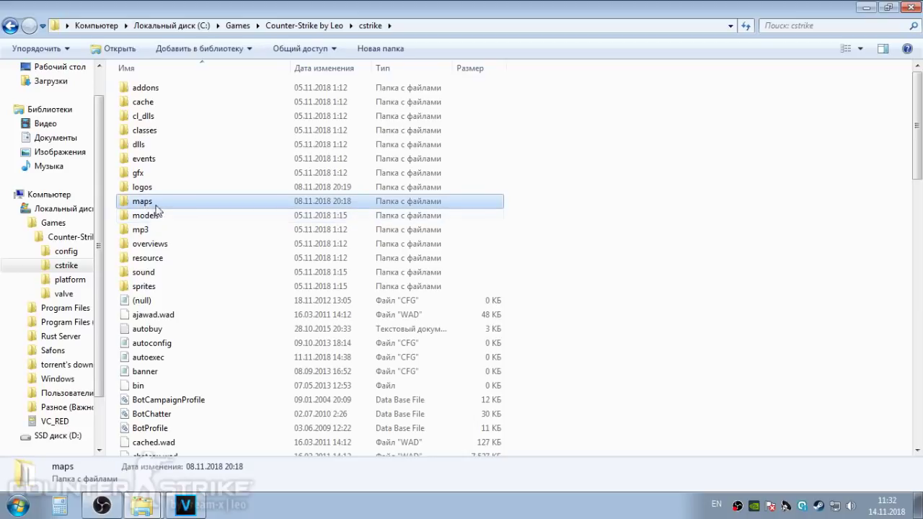
double_click(156, 207)
scroll(258, 267, "down", 4)
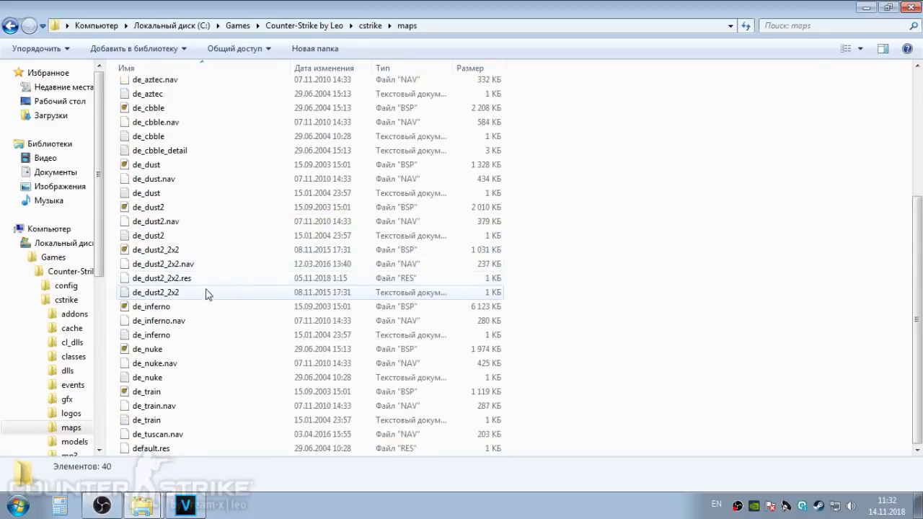
Step: Delete the de_dust2_2x2 BSP map and its de_dust2_2x2.nav file from the maps folder
left_click(170, 308)
left_click(160, 253)
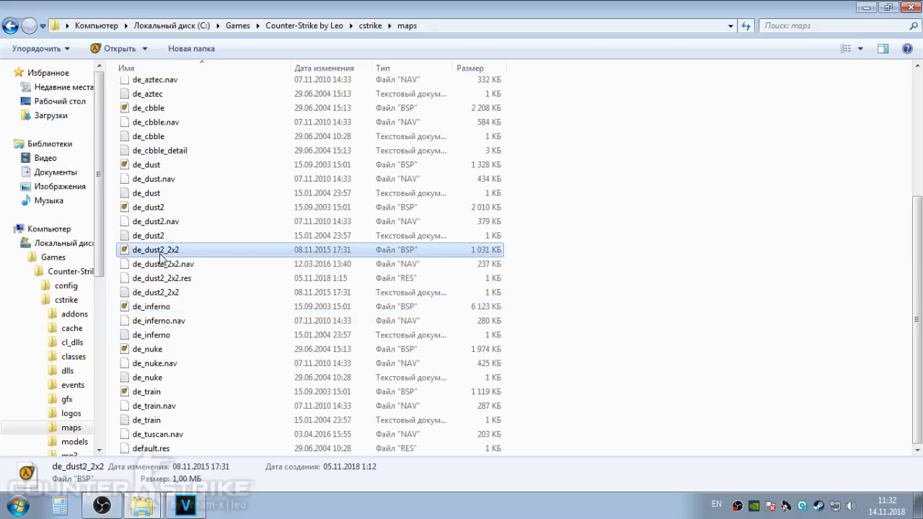
key("Delete")
left_click(514, 308)
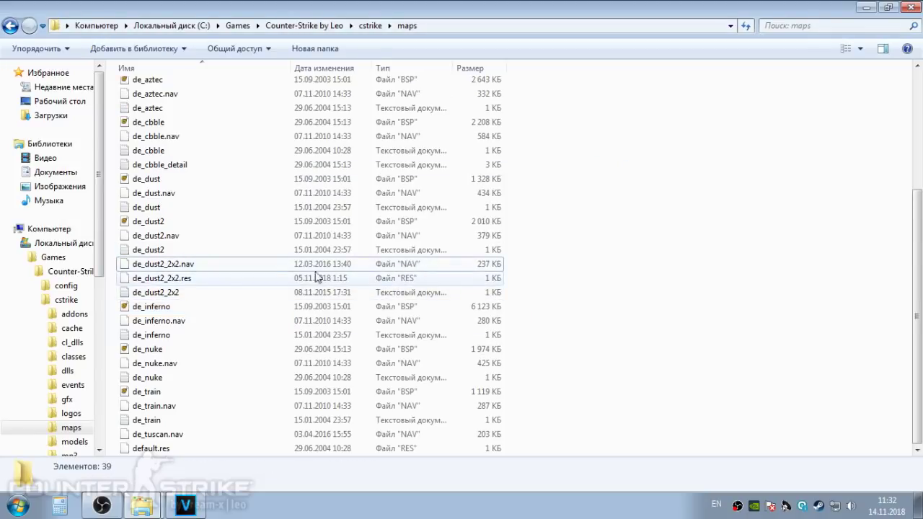
left_click(229, 267)
key("Delete")
key("Return")
Step: Delete de_dust2_2x2.res and the de_dust2_2x2 text document from the maps folder
left_click(190, 279)
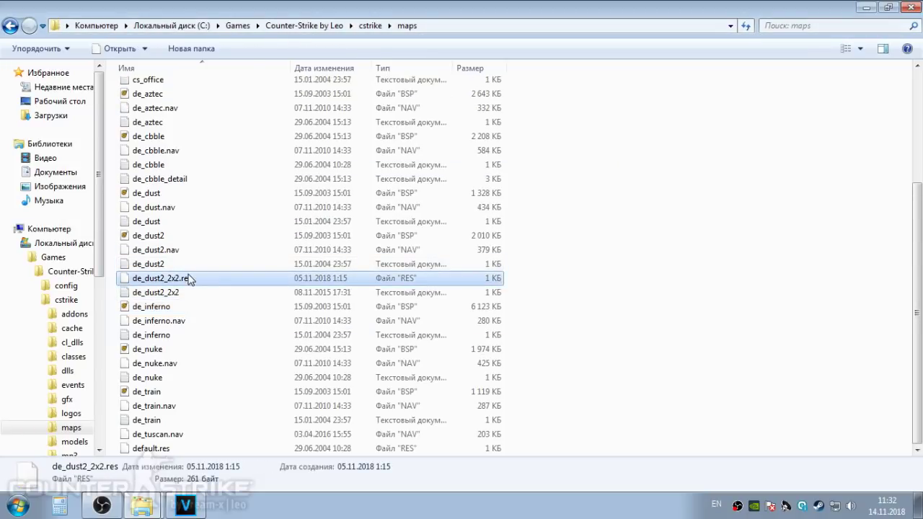
key("Delete")
key("Return")
left_click(184, 292)
key("Delete")
left_click(513, 306)
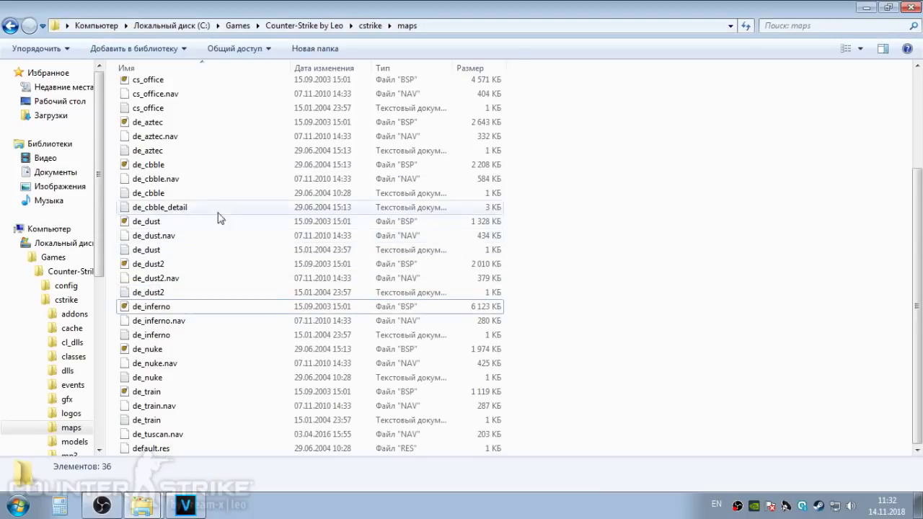
Step: Delete the awp_india BSP map and return to the cstrike folder
left_click(175, 166)
scroll(206, 181, "up", 4)
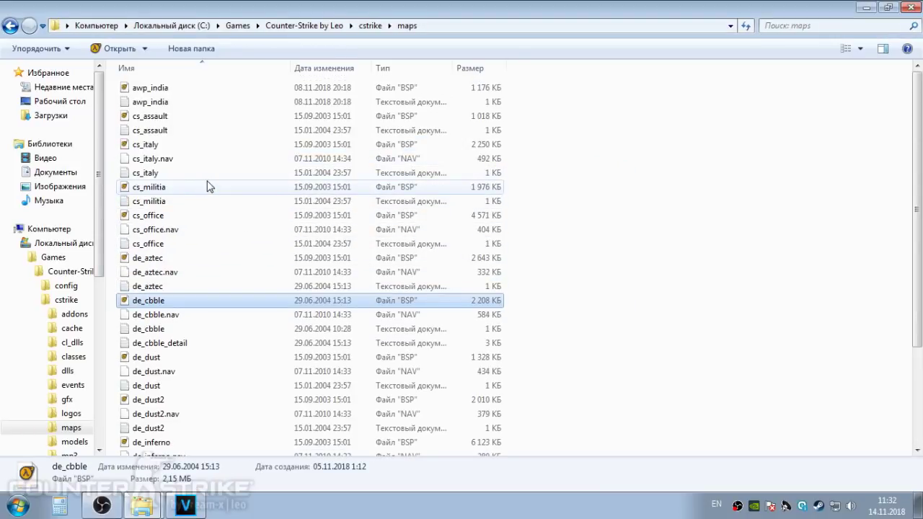
left_click(173, 88)
right_click(173, 89)
left_click(239, 347)
key("Return")
key("BackSpace")
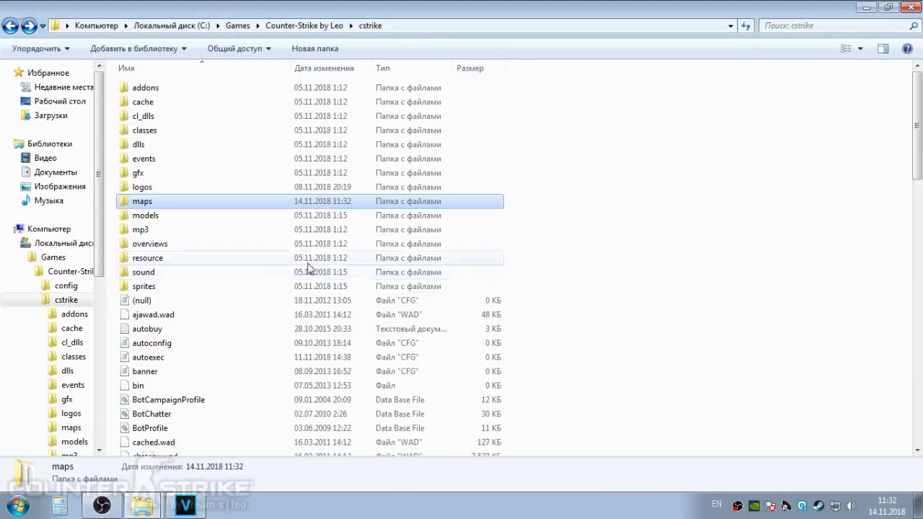
Step: Open the models folder, look over its files, and open the player subfolder
left_click(162, 216)
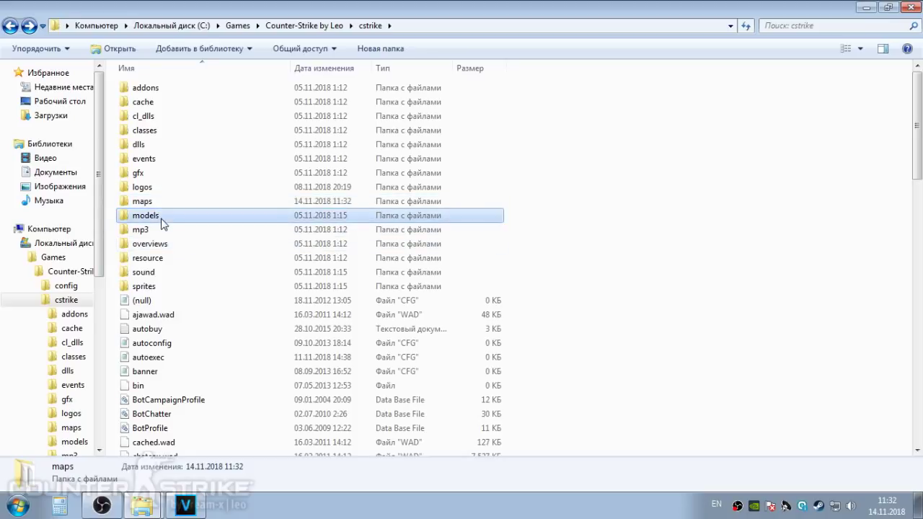
double_click(153, 215)
left_click_drag(595, 86, 697, 377)
left_click(697, 378)
scroll(642, 362, "up", 12)
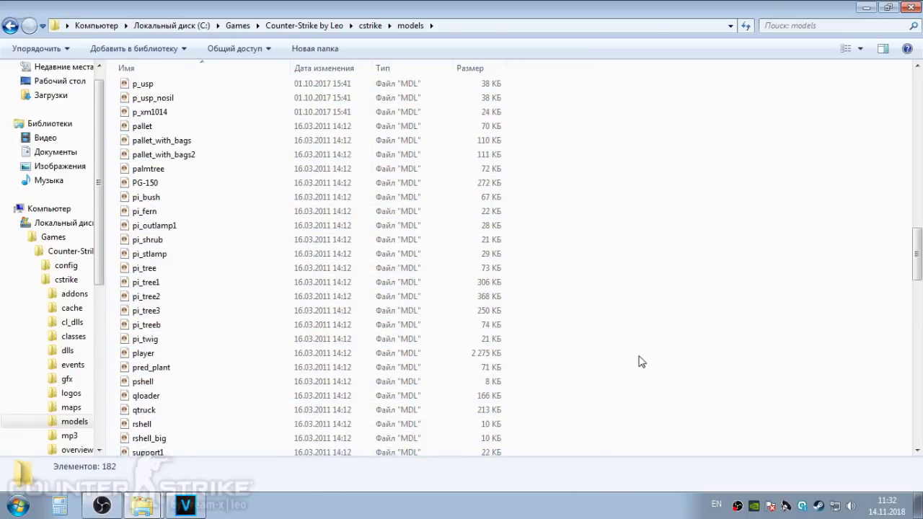
scroll(642, 363, "up", 20)
left_click(150, 189)
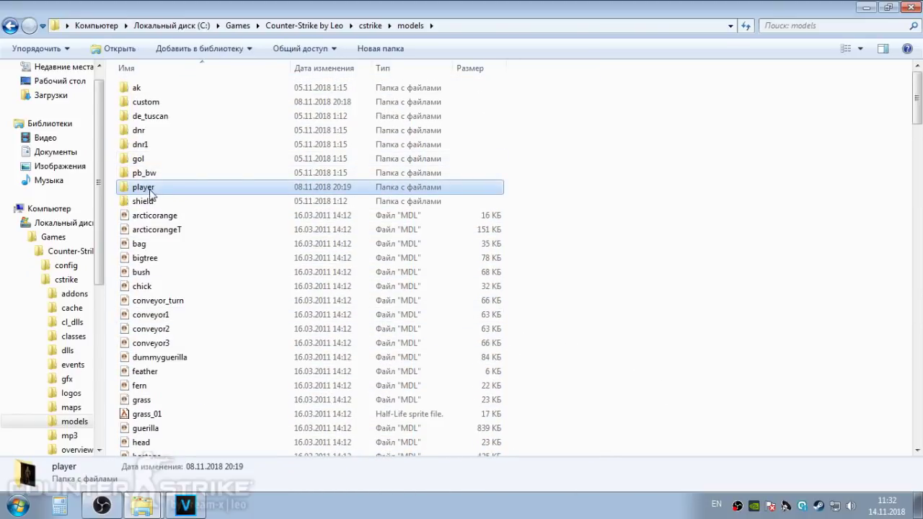
double_click(144, 188)
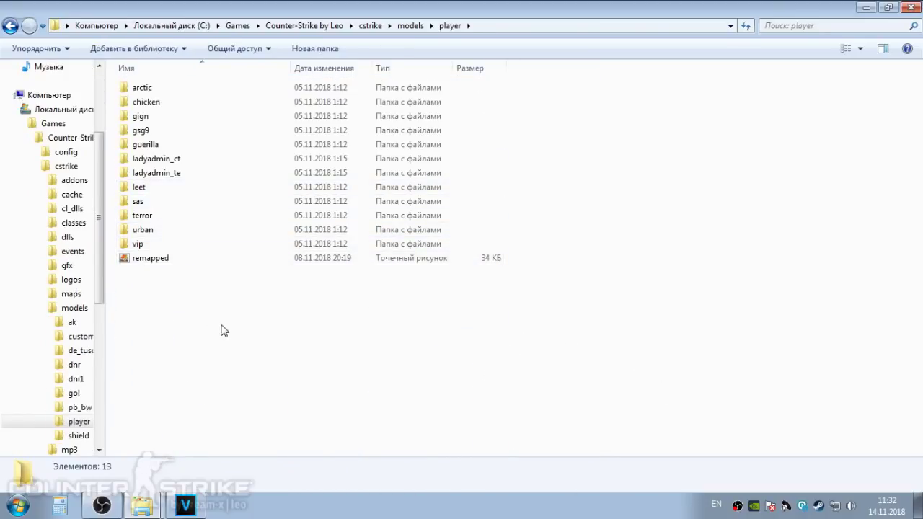
Step: Go through the standard player model folders to keep: arctic, chicken, gign, gsg9, guerilla, leet, sas, terror, urban and vip
left_click(152, 89)
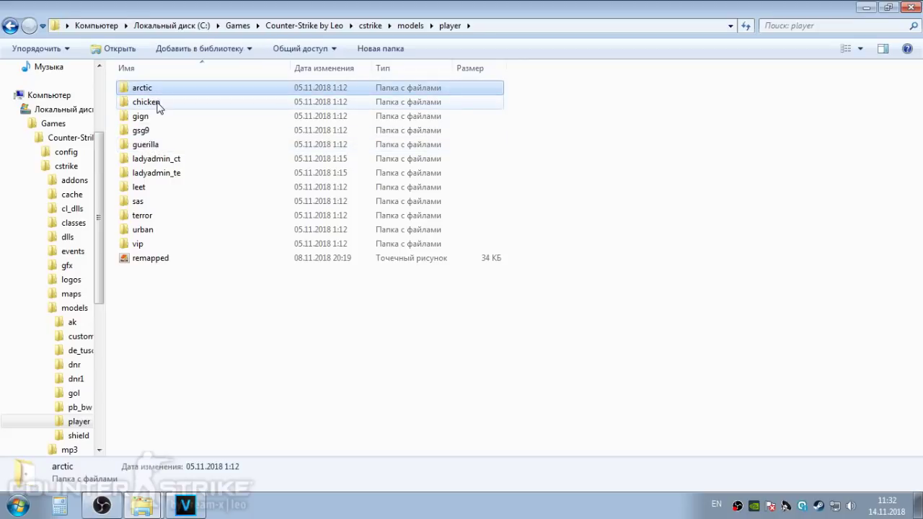
left_click(156, 103)
left_click(153, 116)
left_click(153, 144)
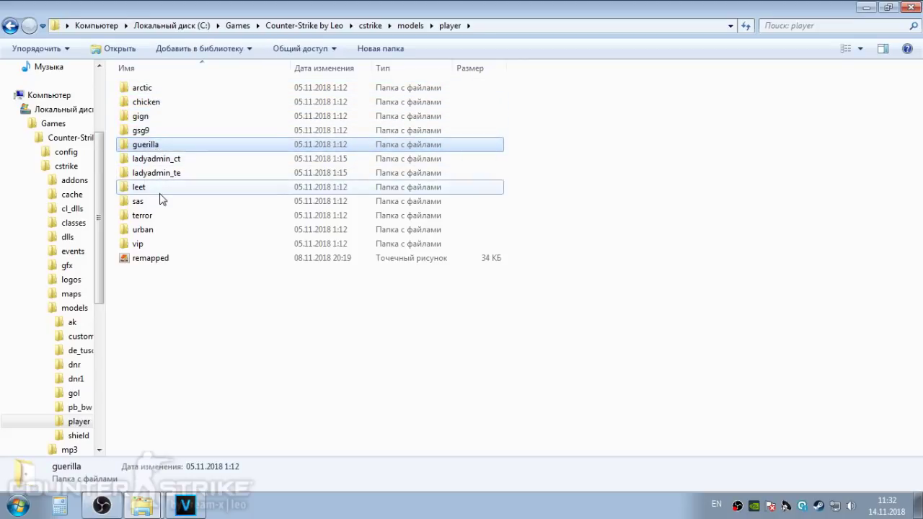
left_click(161, 189)
left_click(161, 203)
left_click(163, 229)
left_click(163, 245)
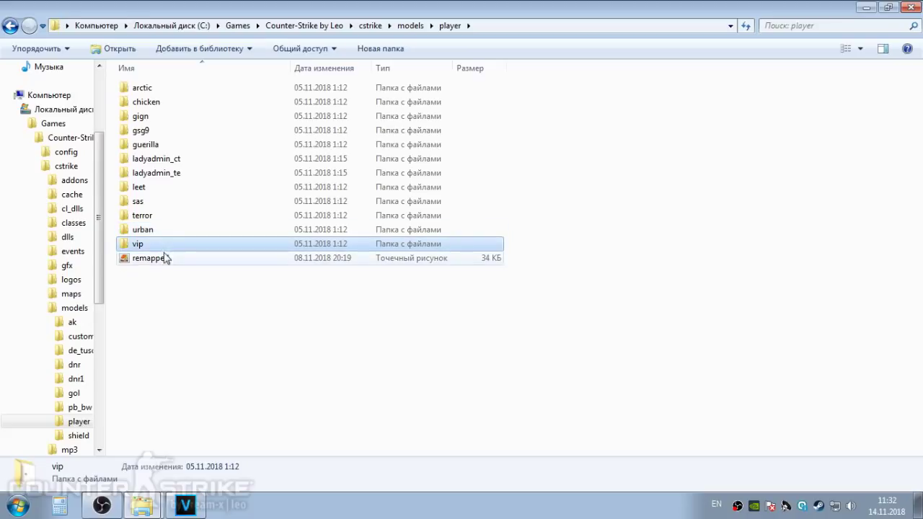
left_click(193, 311)
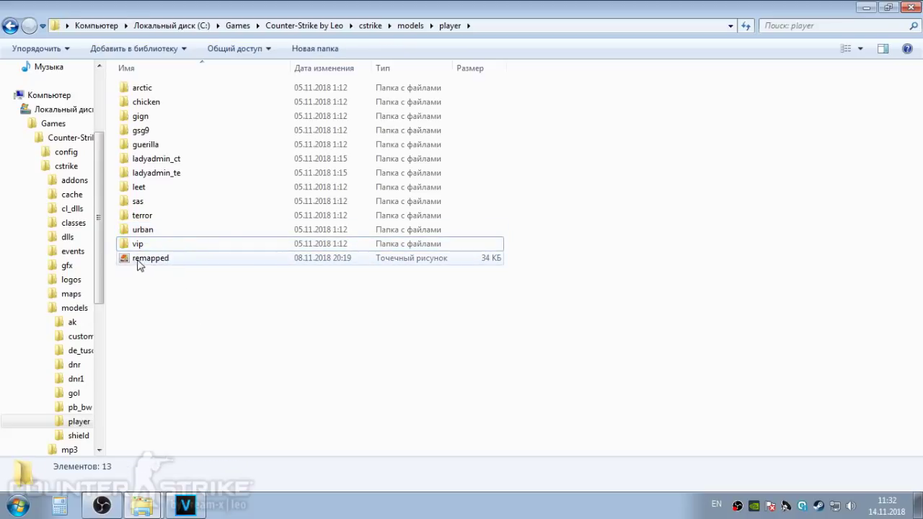
left_click(141, 87)
left_click(160, 118)
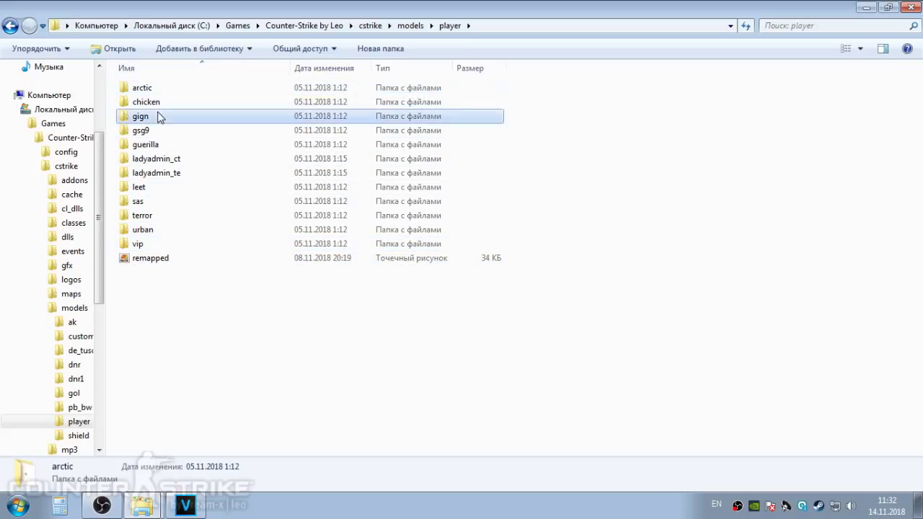
left_click(160, 132)
left_click(159, 146)
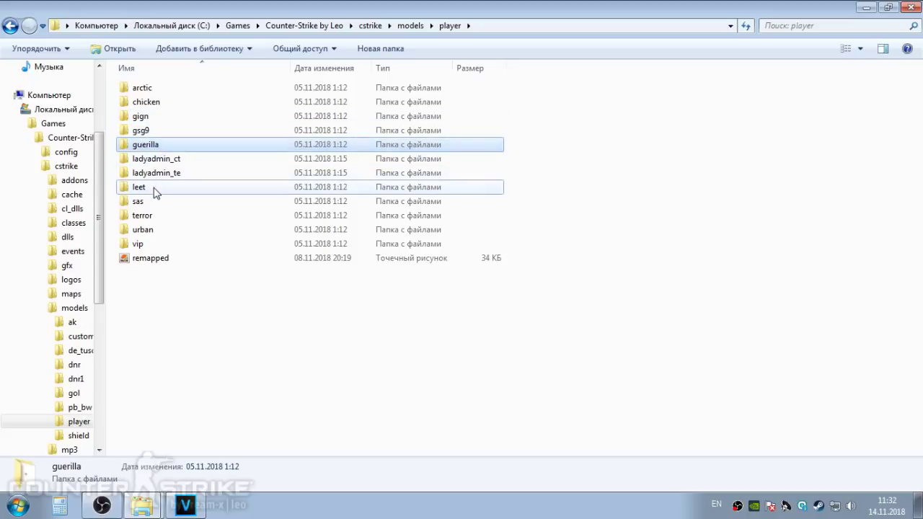
left_click(155, 188)
left_click(153, 216)
left_click(156, 230)
left_click(160, 245)
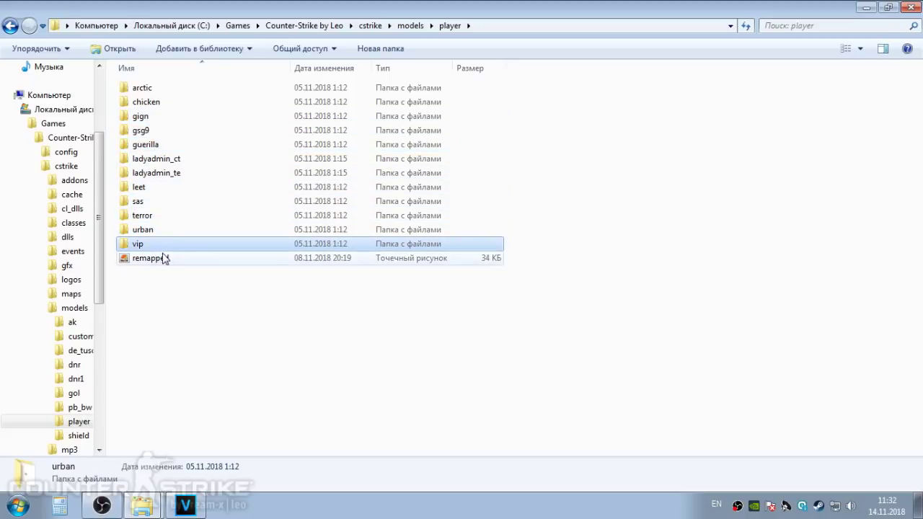
left_click(200, 315)
left_click(162, 105)
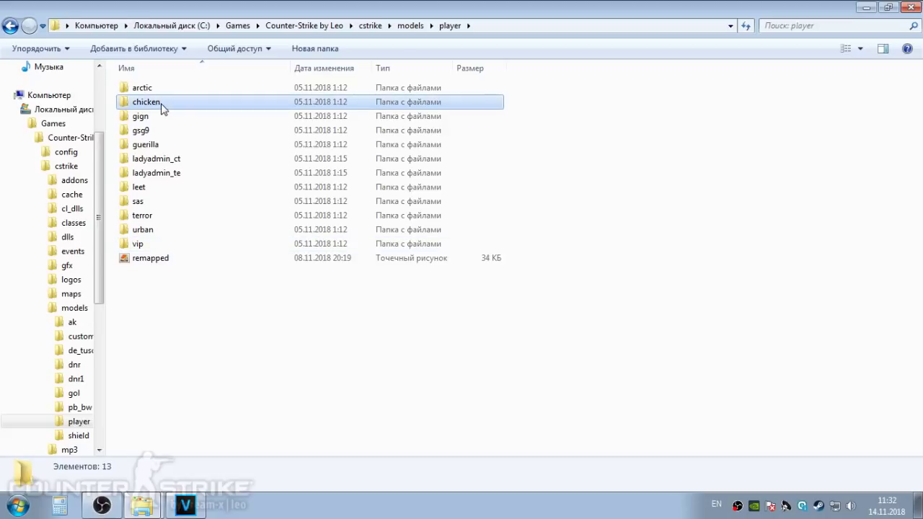
Step: Delete the ladyadmin_ct and ladyadmin_te folders from player and return to the models folder
left_click(178, 159)
key("Delete")
key("Return")
left_click(171, 164)
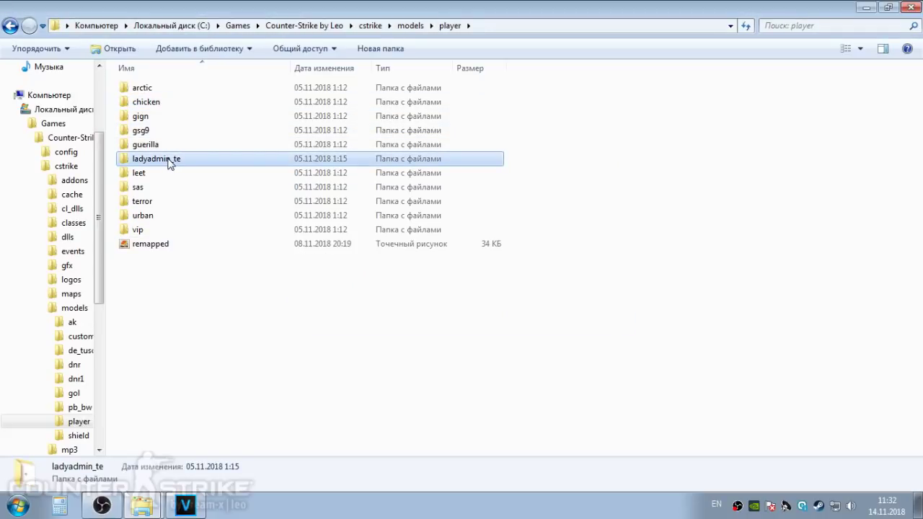
key("Delete")
key("Return")
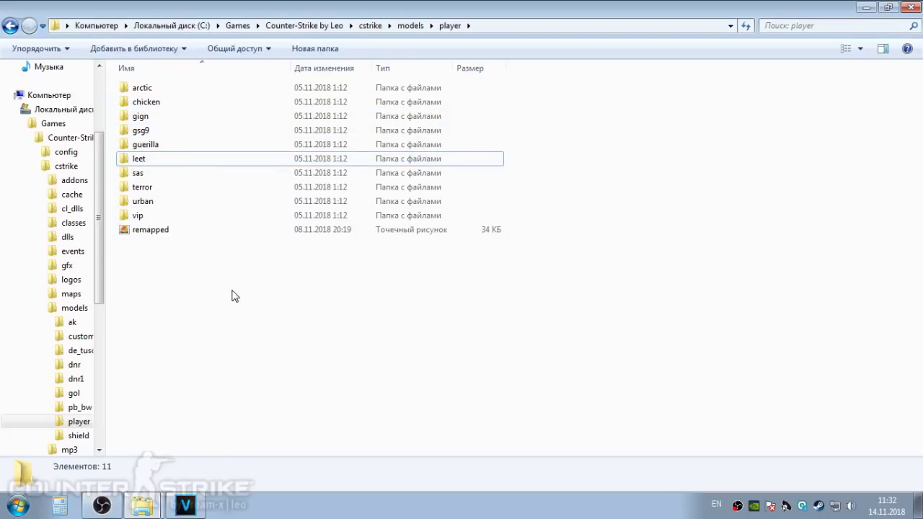
key("BackSpace")
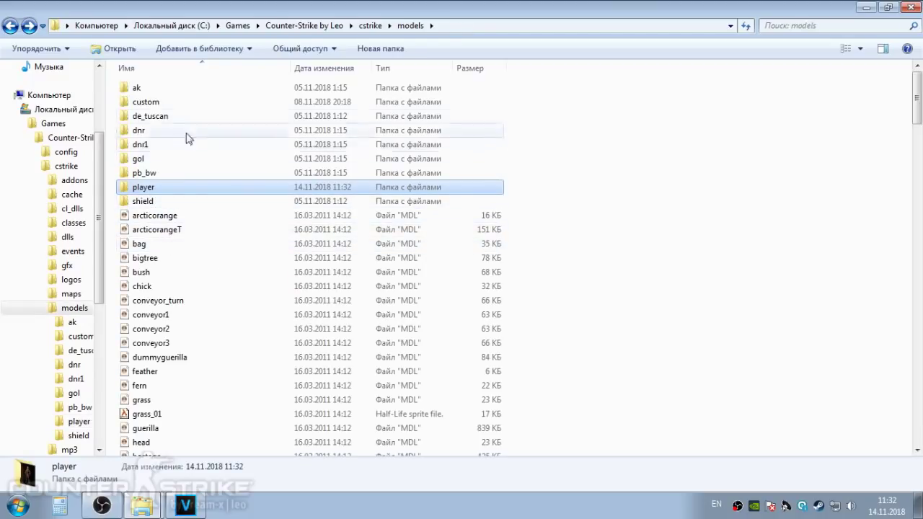
Step: Point out the player and shield folders and the loose model files in the models folder
left_click(247, 315)
left_click(147, 192)
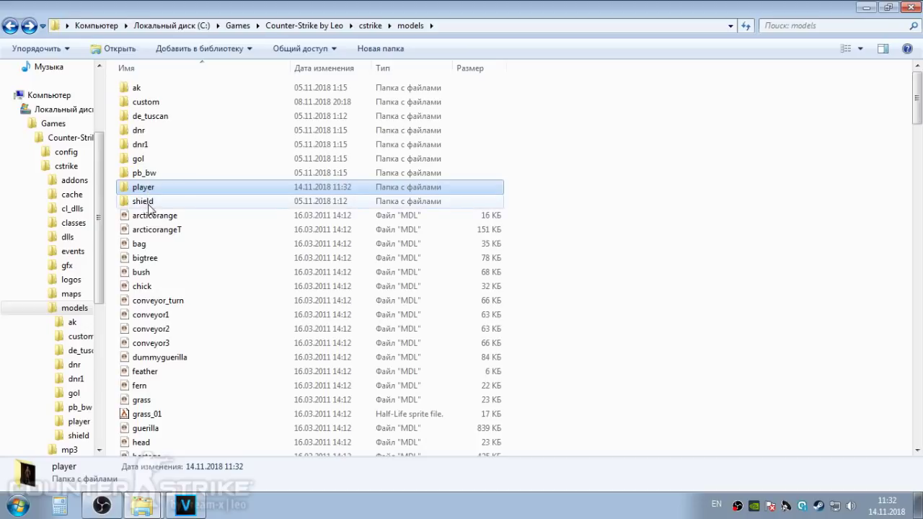
left_click(164, 206)
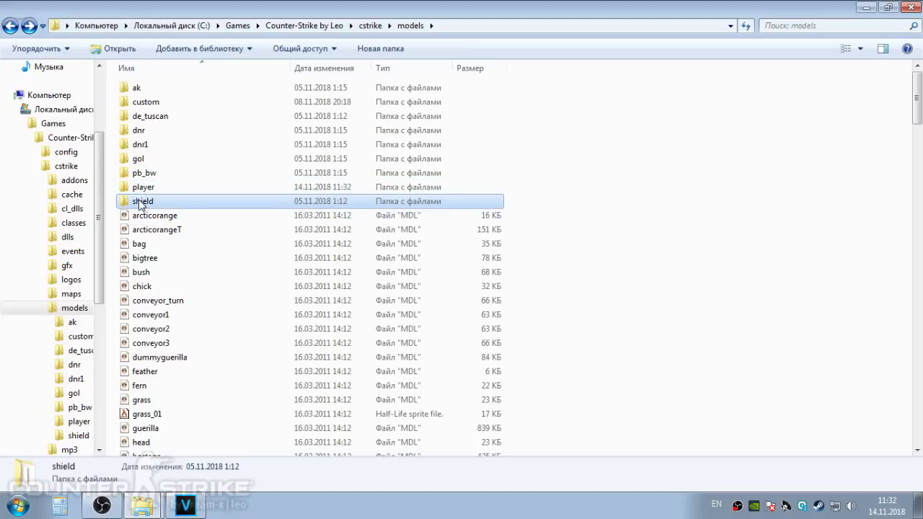
left_click(579, 173)
left_click_drag(621, 231, 649, 310)
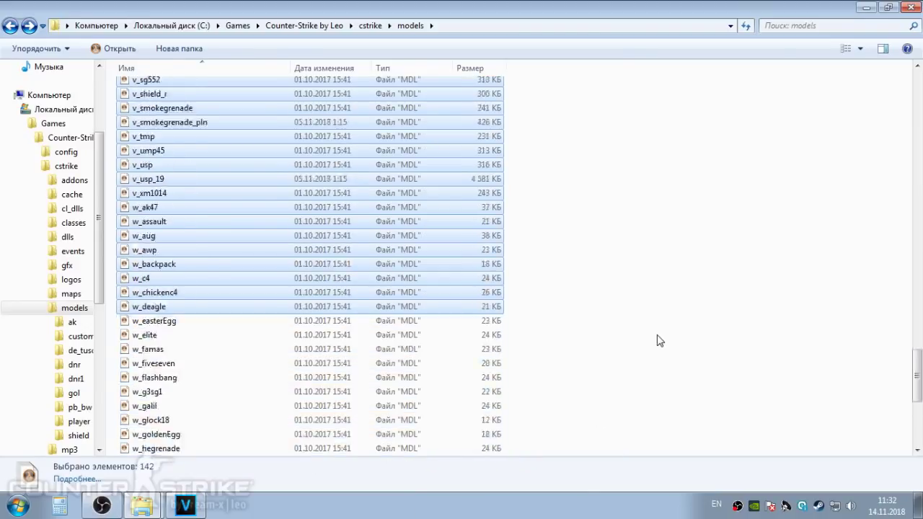
scroll(657, 337, "up", 20)
left_click(609, 299)
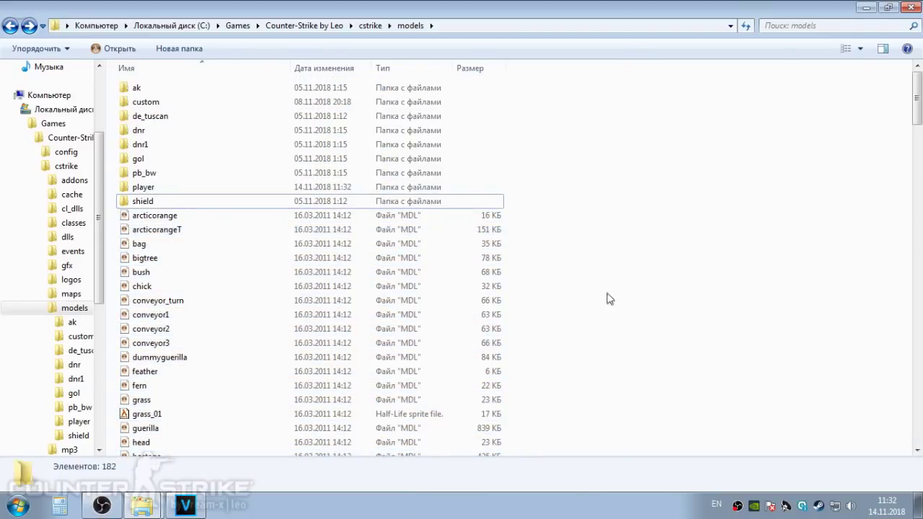
Step: Check the contents of the dnr and ak folders inside models
left_click(210, 159)
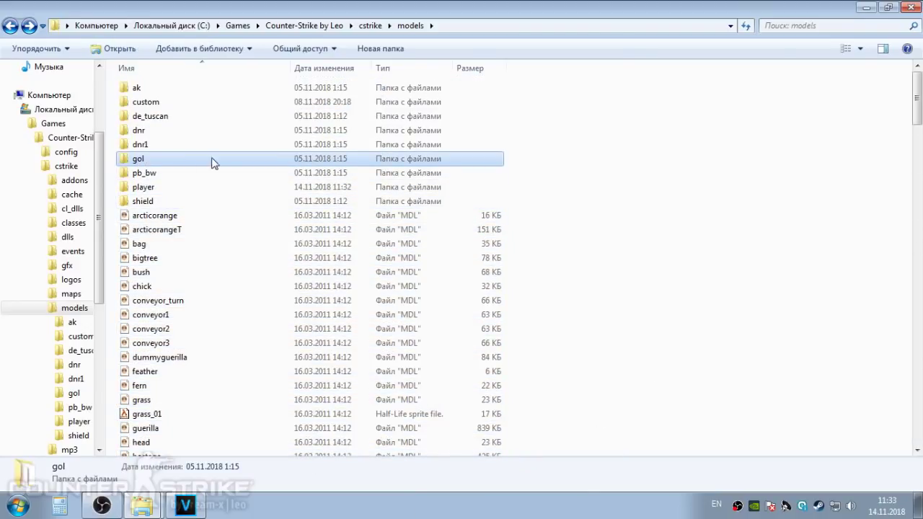
left_click(147, 133)
double_click(162, 135)
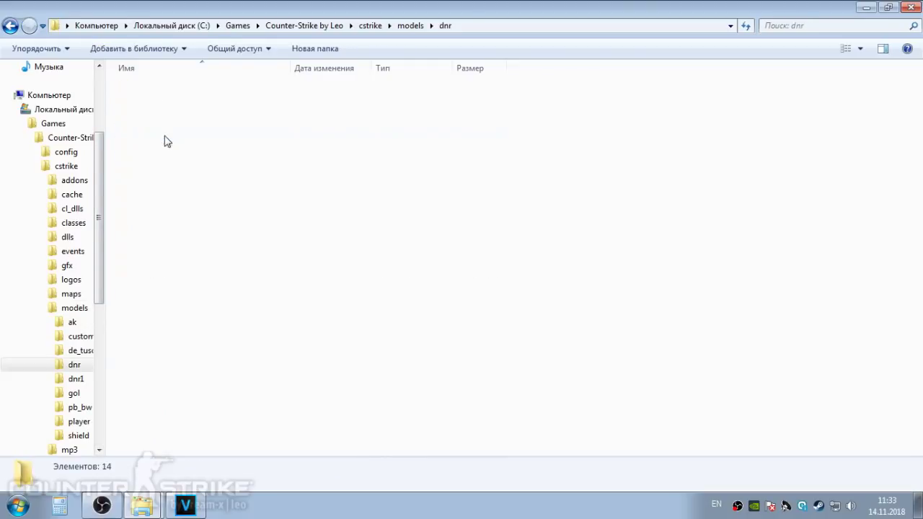
key("BackSpace")
double_click(142, 88)
key("BackSpace")
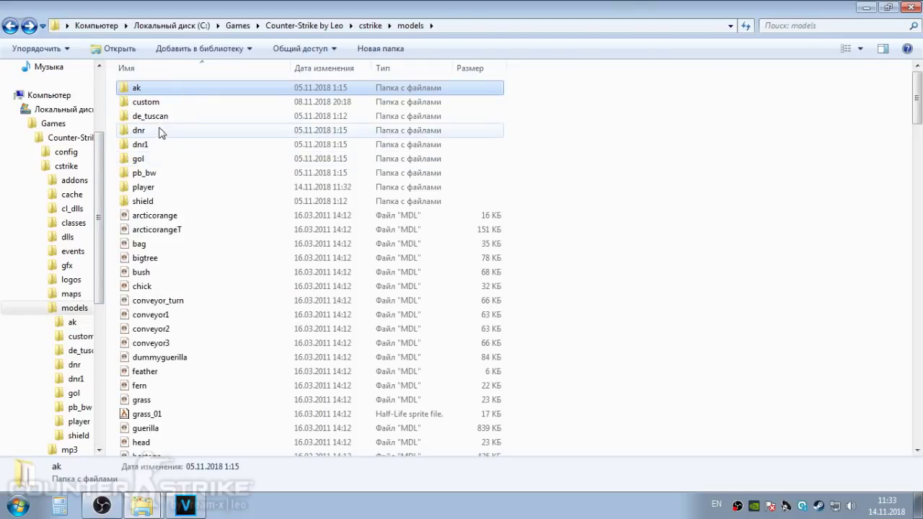
Step: Inspect the weapon models in the custom folder and delete that folder from models
left_click(161, 104)
double_click(162, 107)
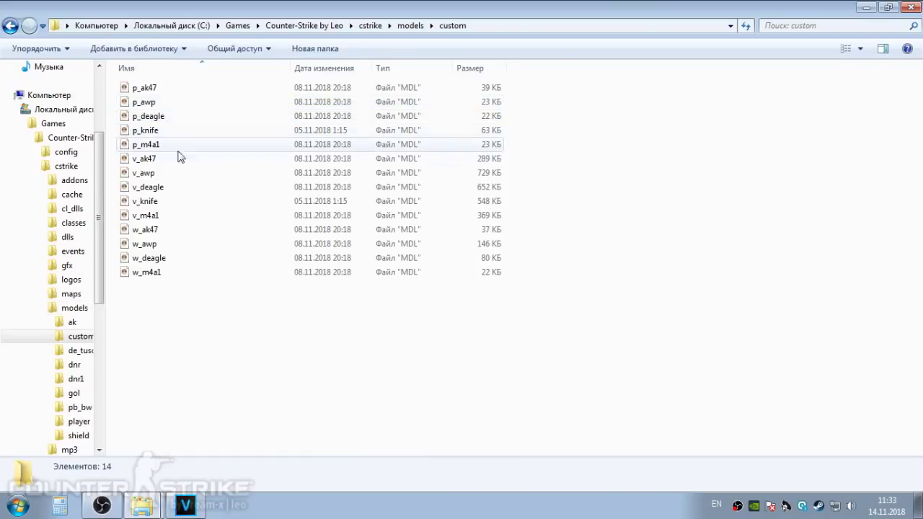
left_click(167, 200)
key("BackSpace")
key("Delete")
key("Return")
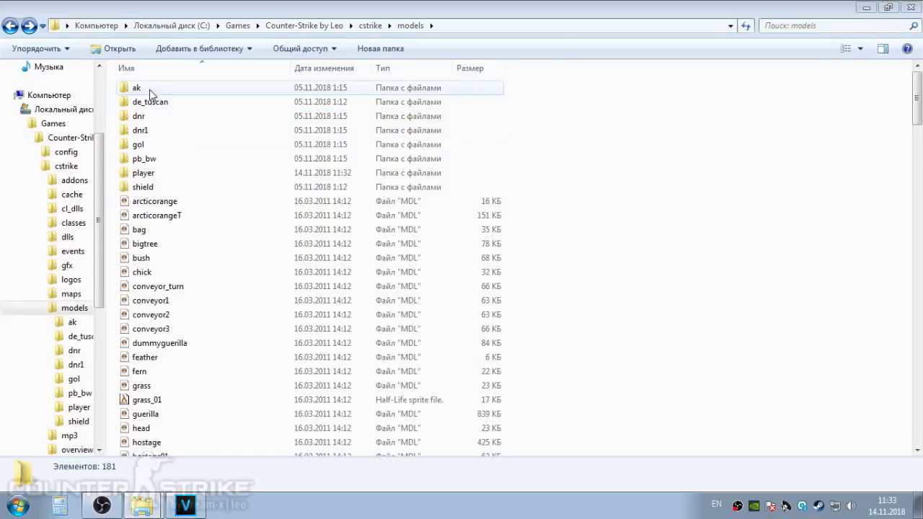
Step: Delete the ak and dnr folders from the models folder
left_click(149, 89)
key("Delete")
key("Return")
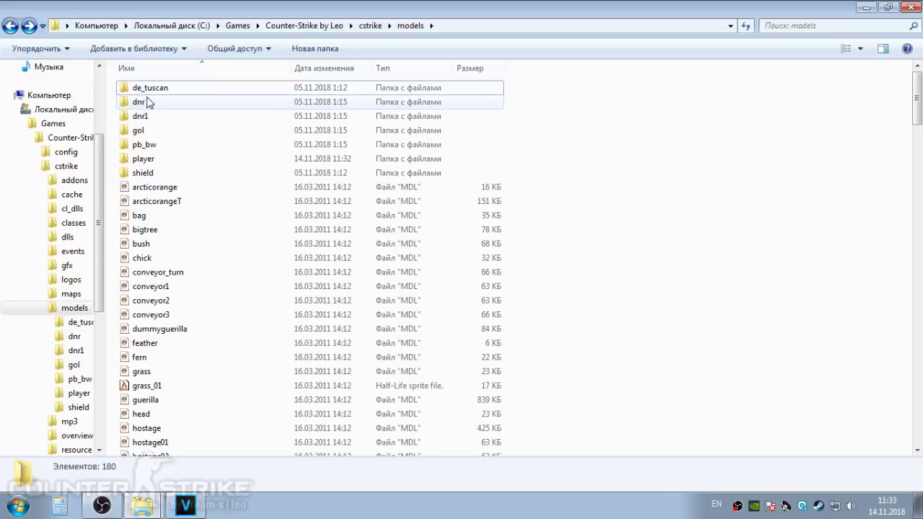
double_click(152, 106)
key("BackSpace")
key("Delete")
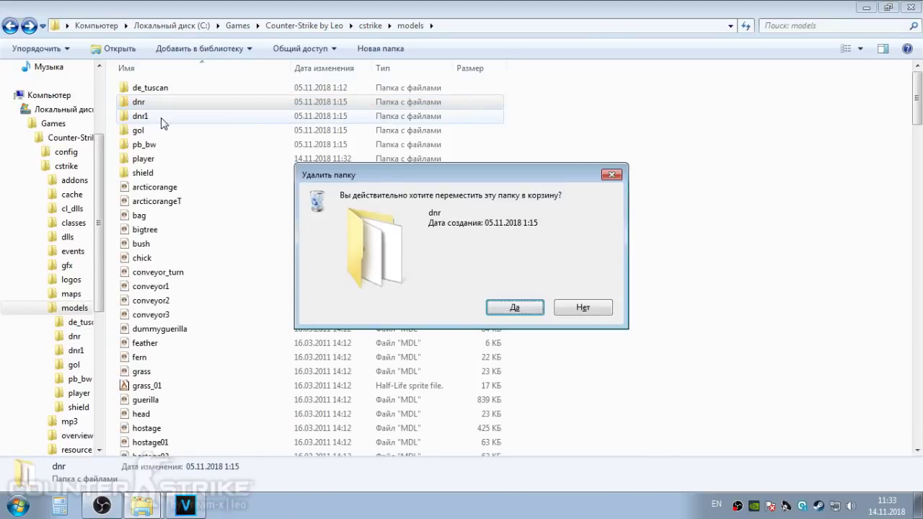
key("Return")
Step: Delete the gol, pb_bw and dnr1 folders from the models folder
left_click(146, 118)
key("Delete")
key("Return")
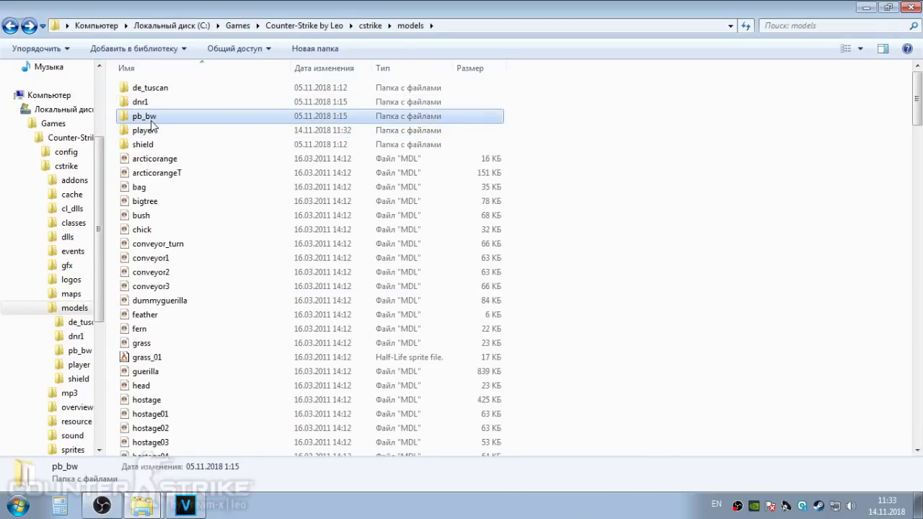
key("Delete")
key("Return")
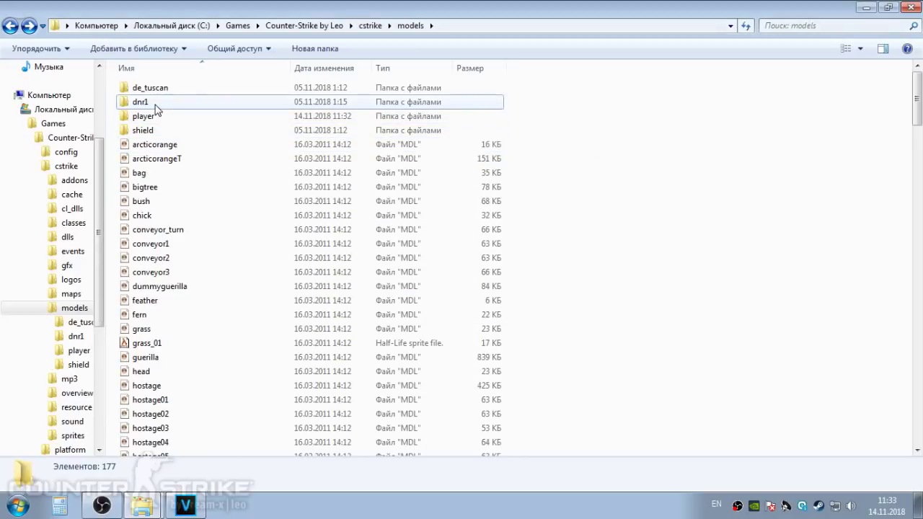
left_click(155, 103)
key("Delete")
key("Return")
Step: Check the contents of the de_tuscan folder and look through the remaining files in models
left_click(158, 88)
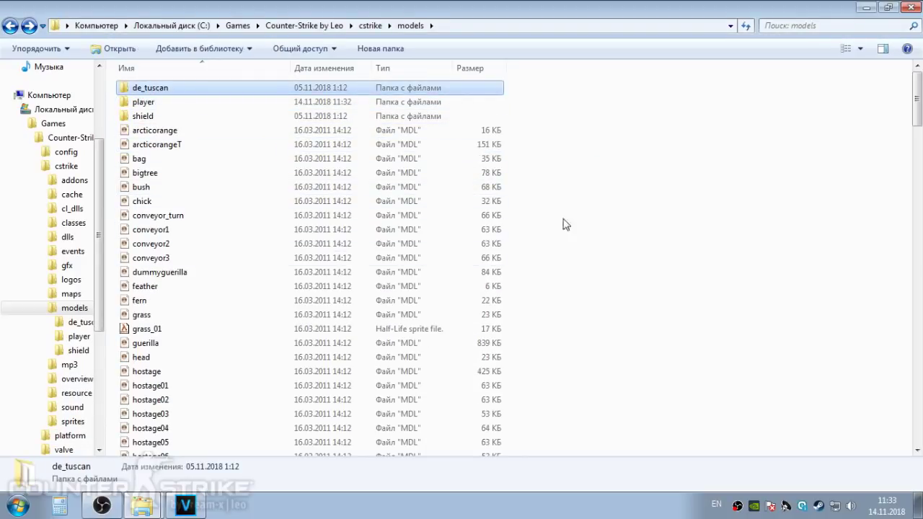
left_click(602, 163)
double_click(196, 90)
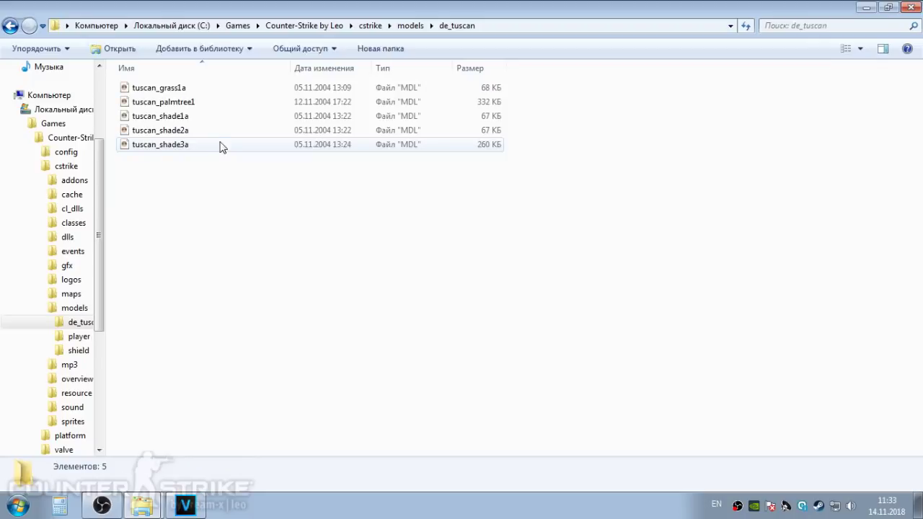
key("BackSpace")
left_click(247, 242)
scroll(202, 180, "down", 2)
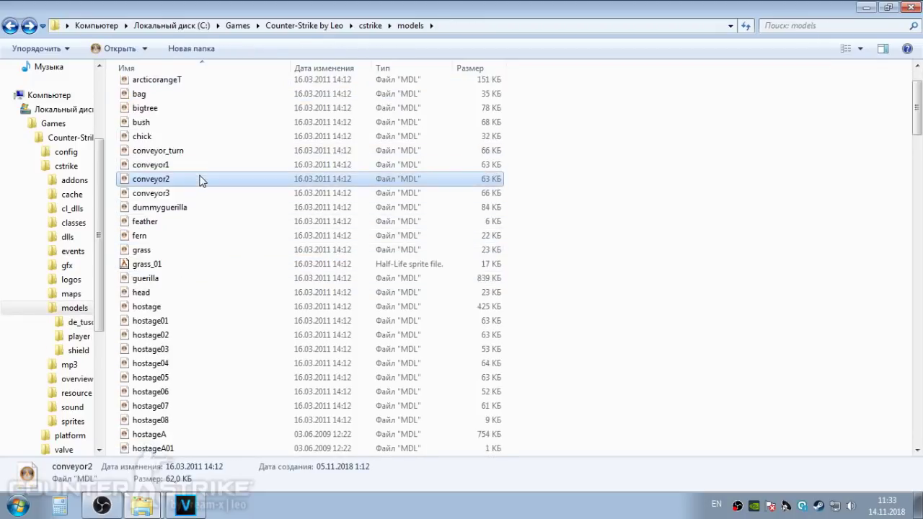
scroll(202, 180, "down", 20)
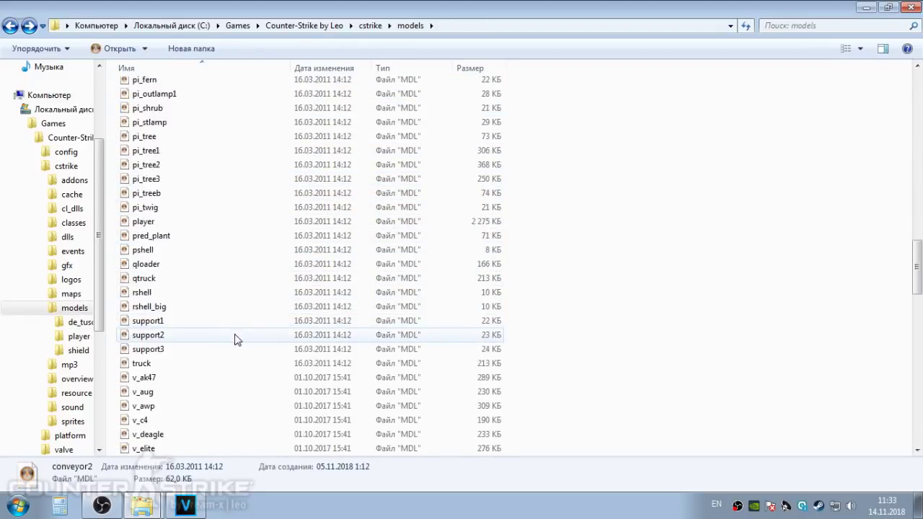
scroll(237, 339, "down", 20)
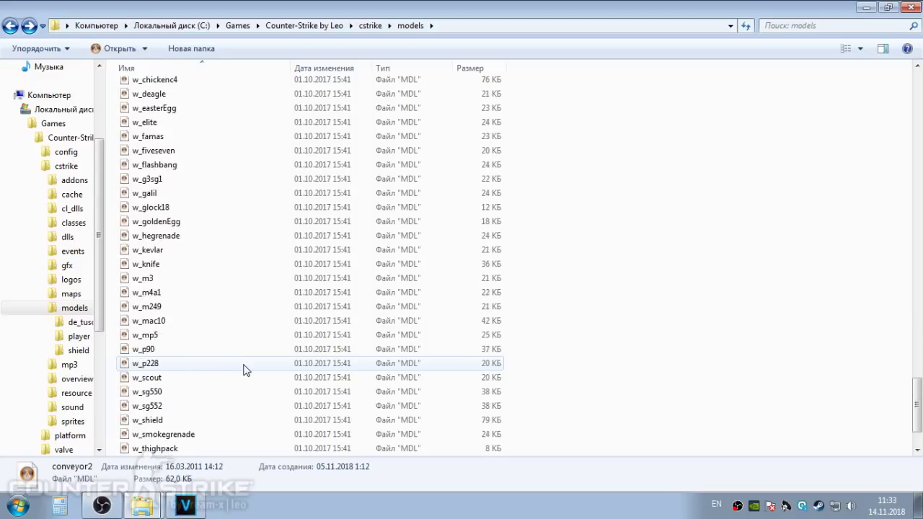